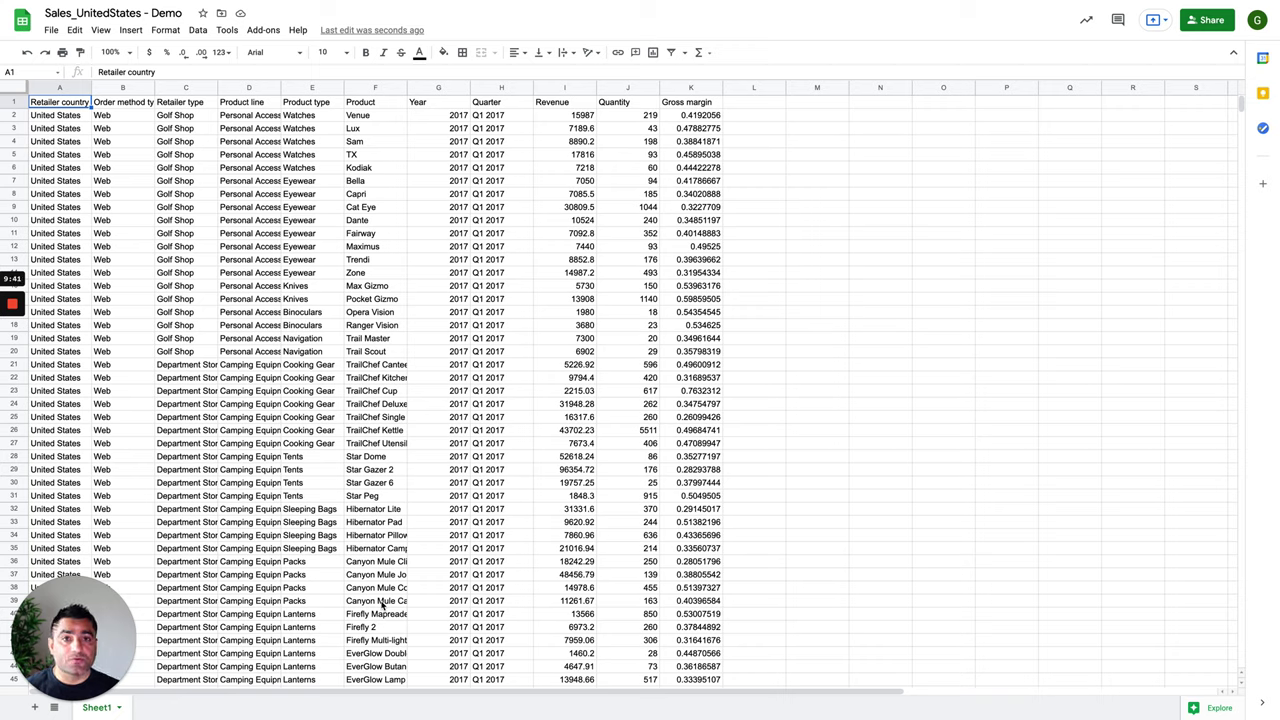
Use Explore to apply the orange-red alternating colours to the sales data in A1:K3289
click(1220, 708)
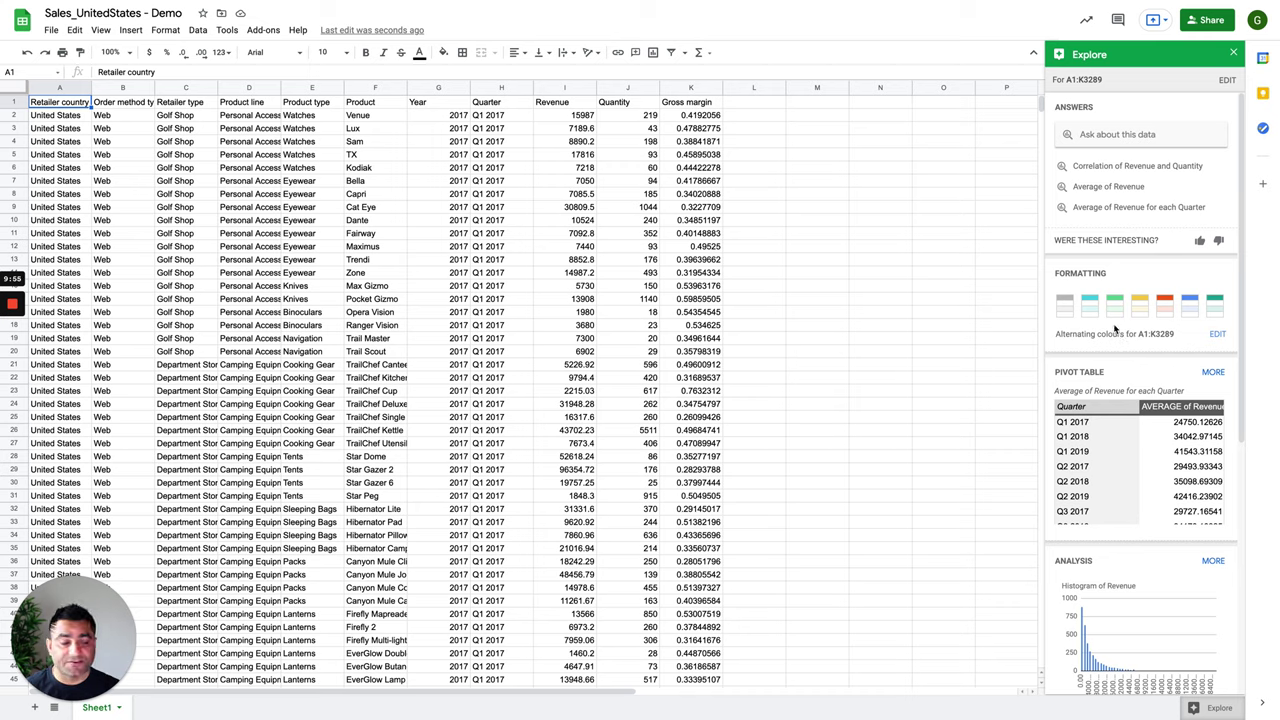
click(1166, 305)
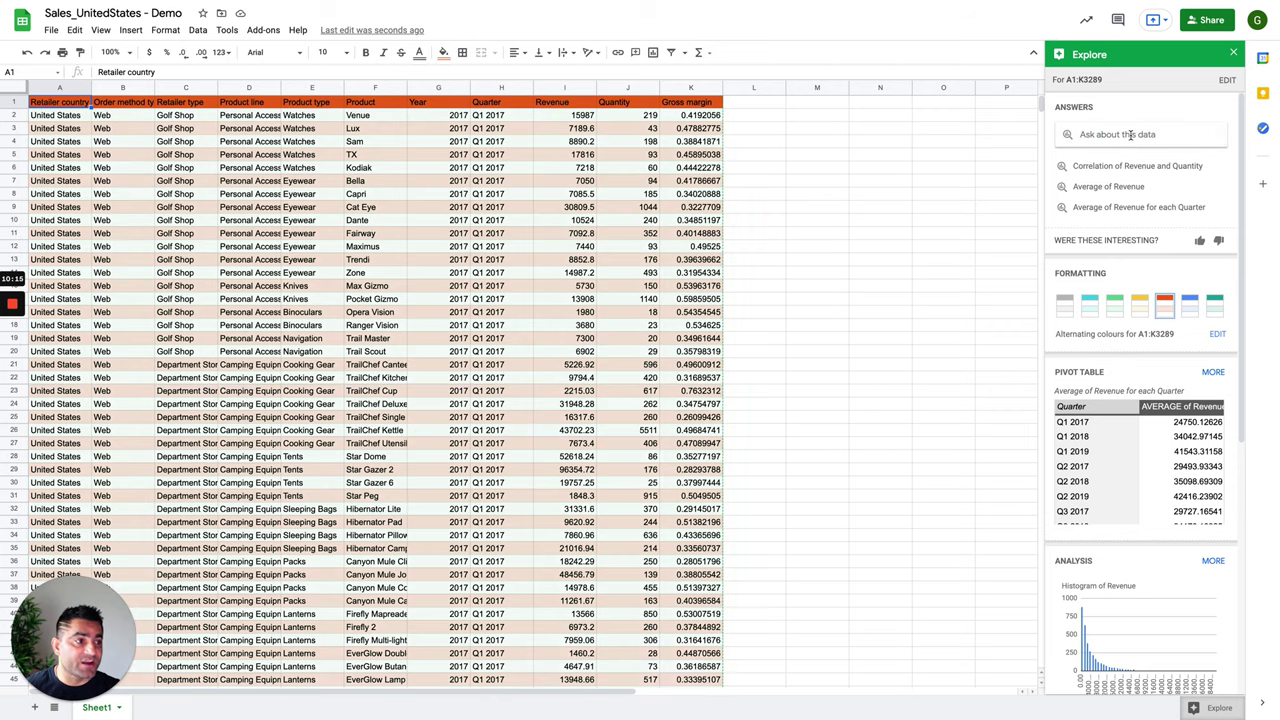
Ask Explore for the "most sold Product type", view the formula behind the answer and return to the Explore overview
click(1131, 135)
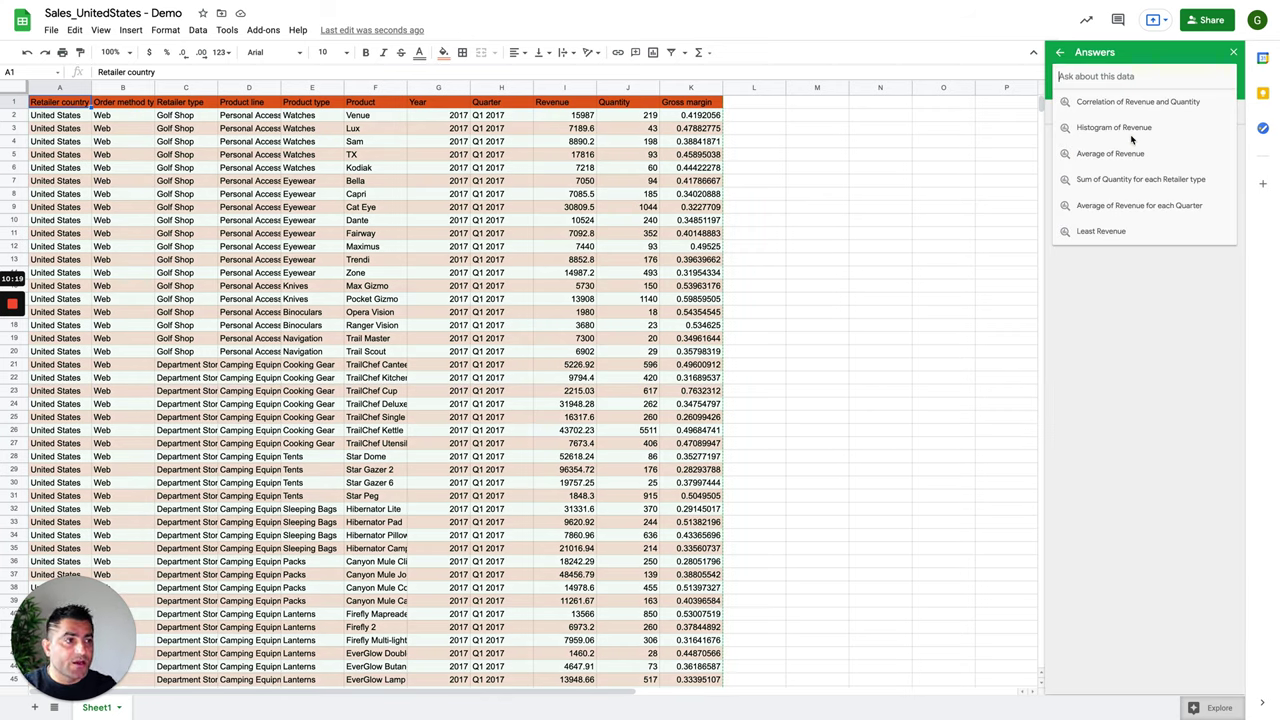
text(most sold produ)
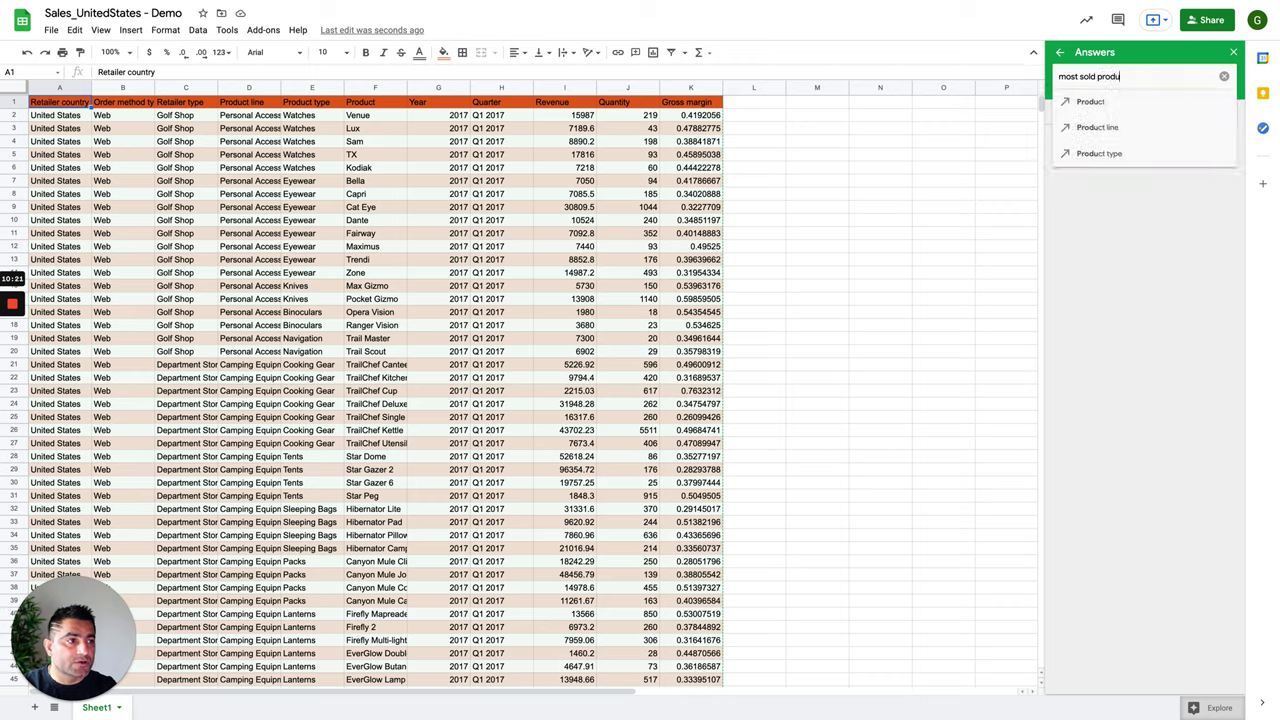
text(ct)
click(1110, 130)
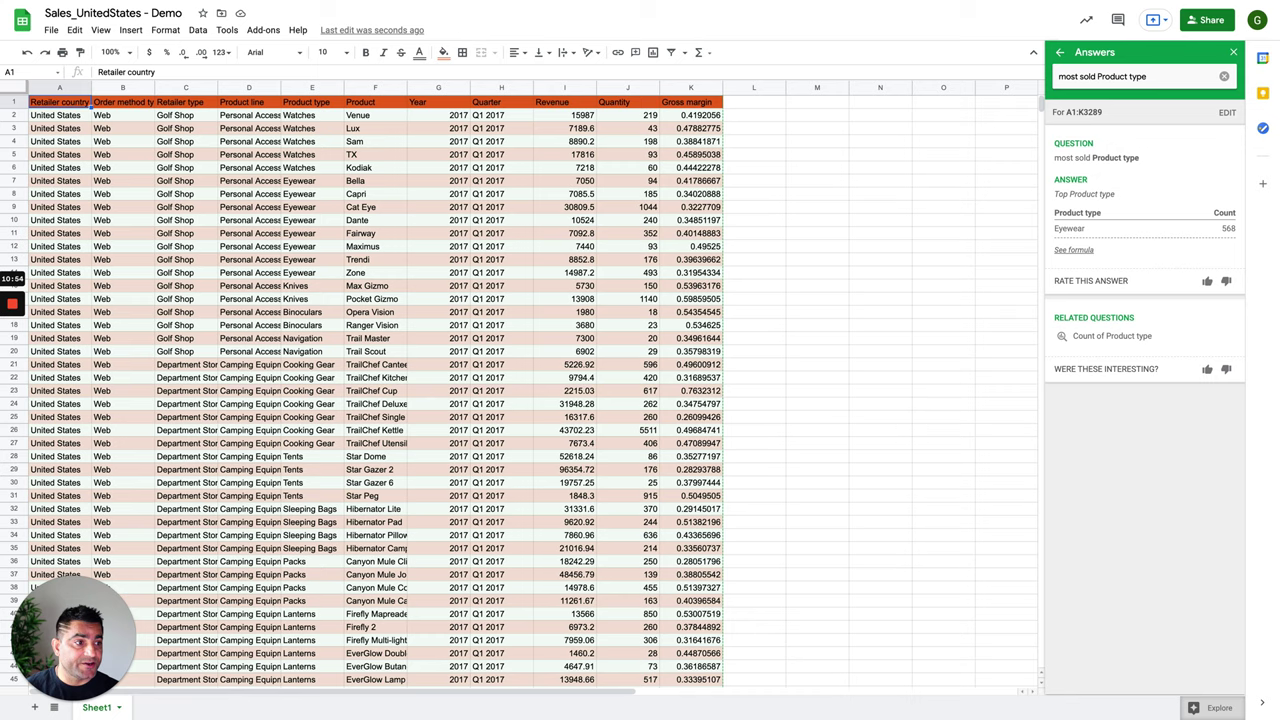
mouse_move(1120, 143)
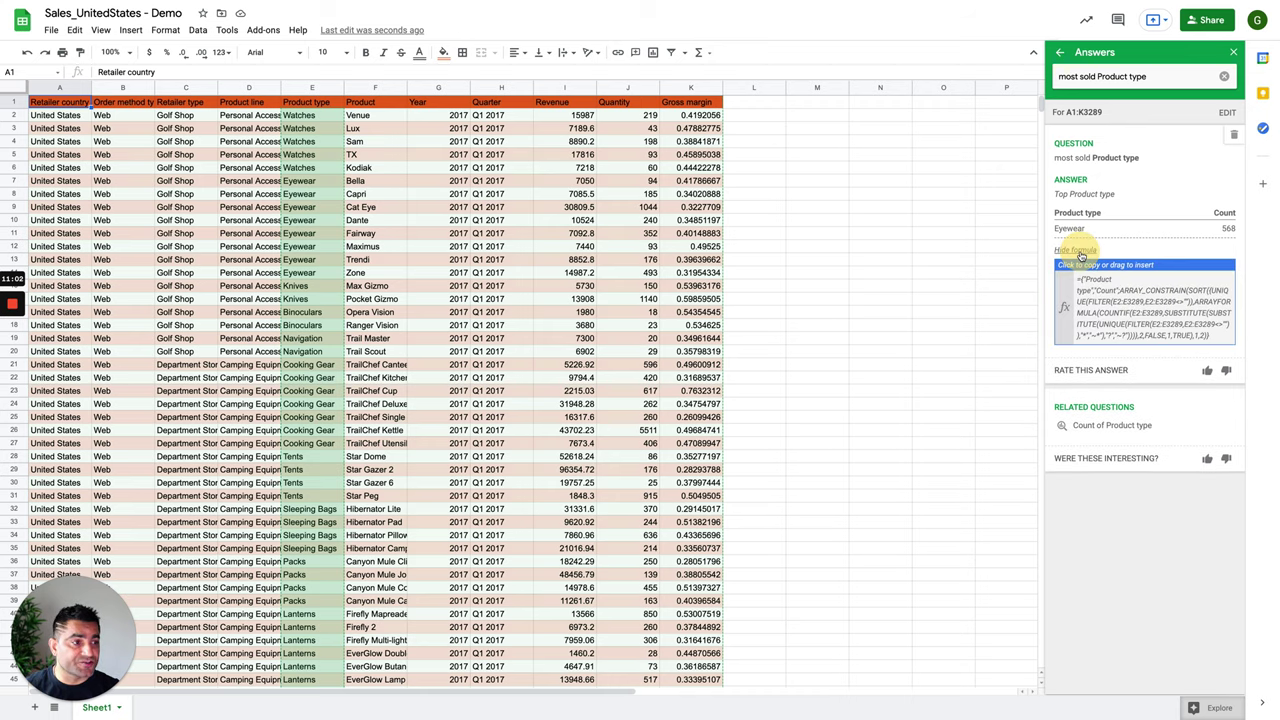
click(1078, 251)
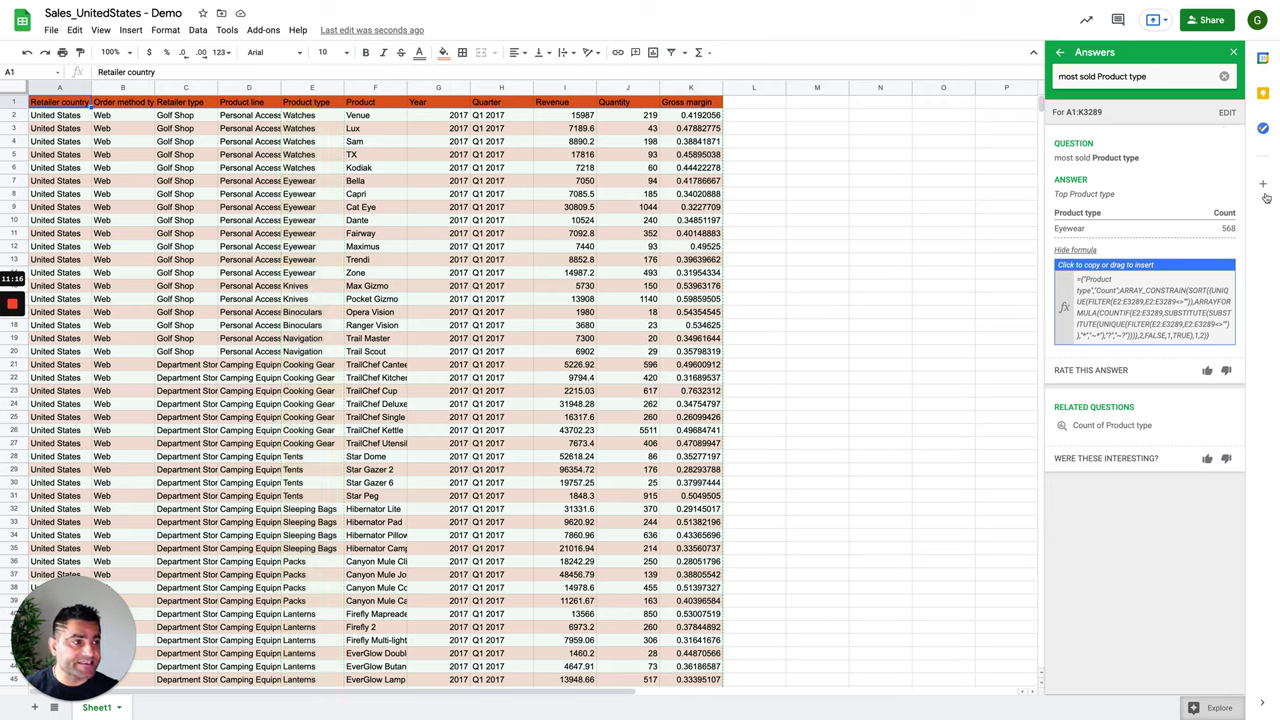
click(1059, 53)
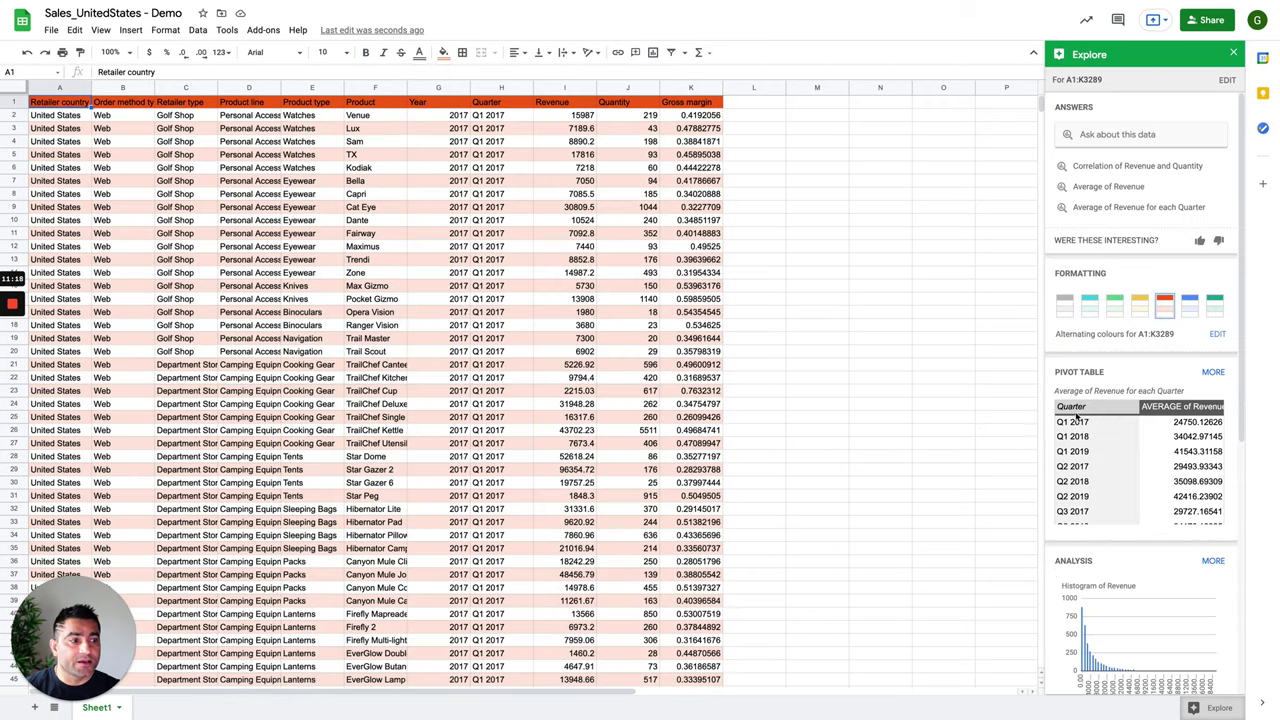
Insert the suggested pivot table of average revenue for each quarter into a new sheet
mouse_move(1101, 473)
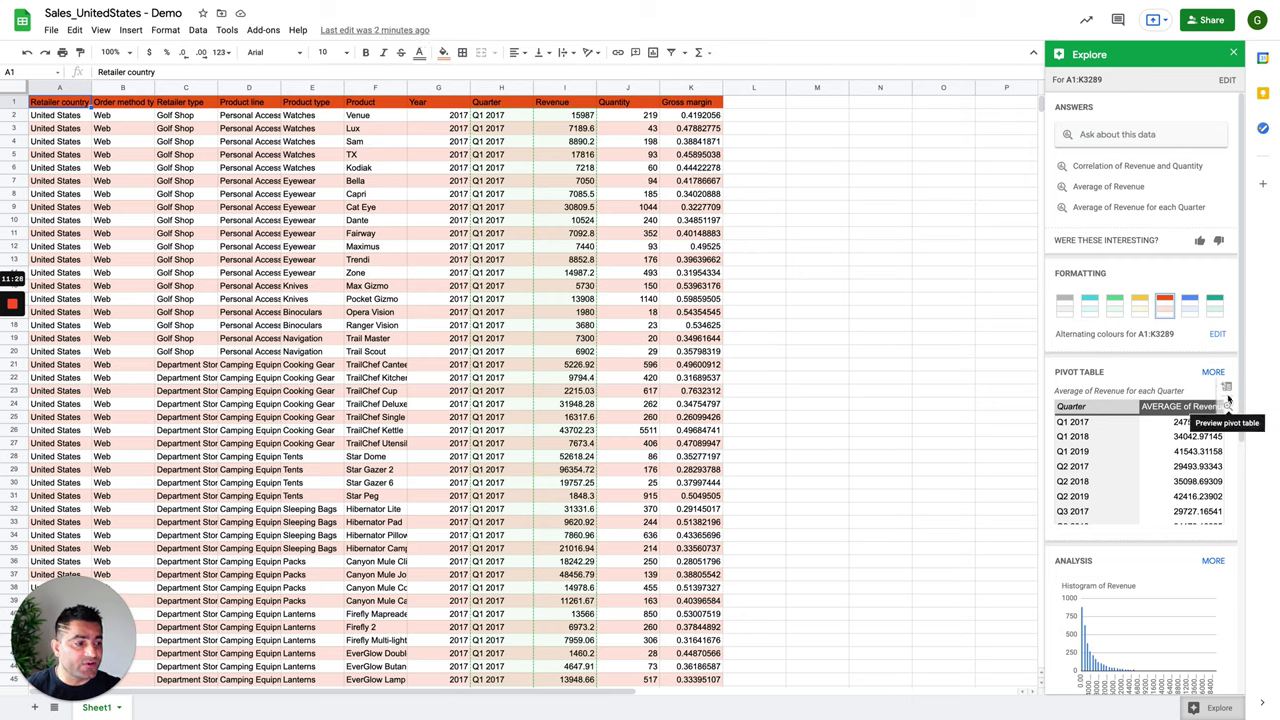
click(1226, 389)
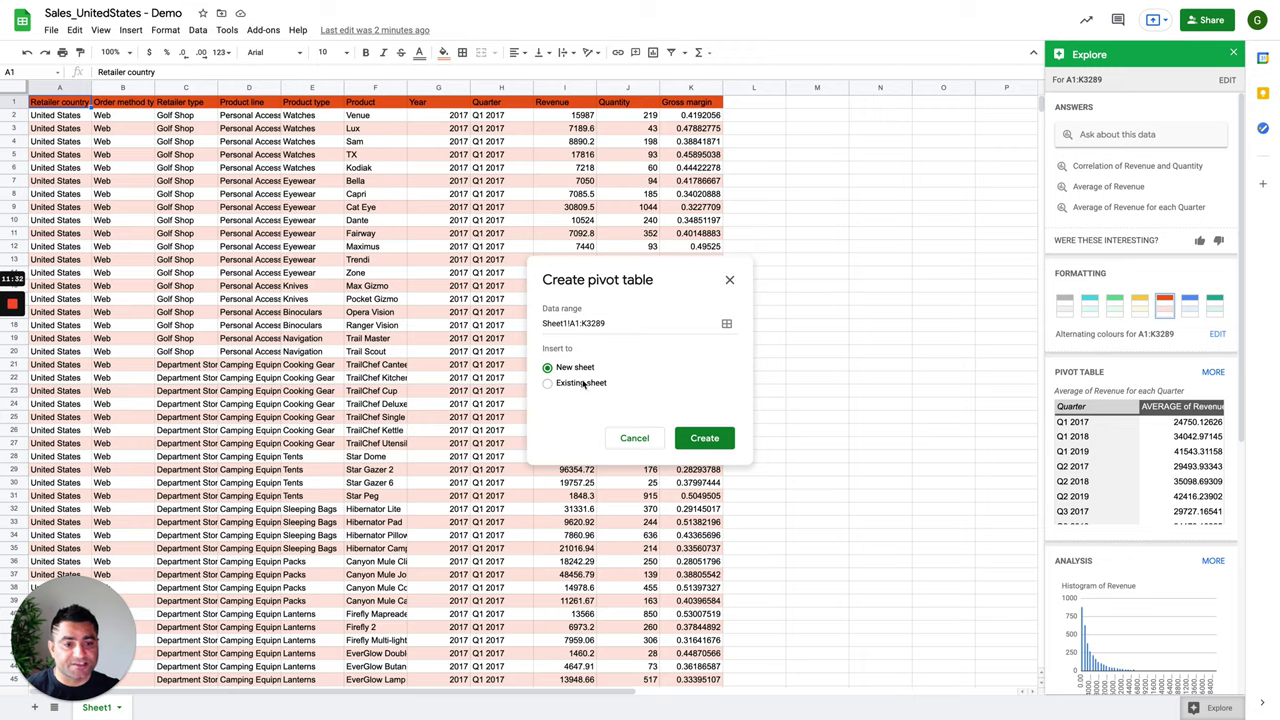
click(704, 438)
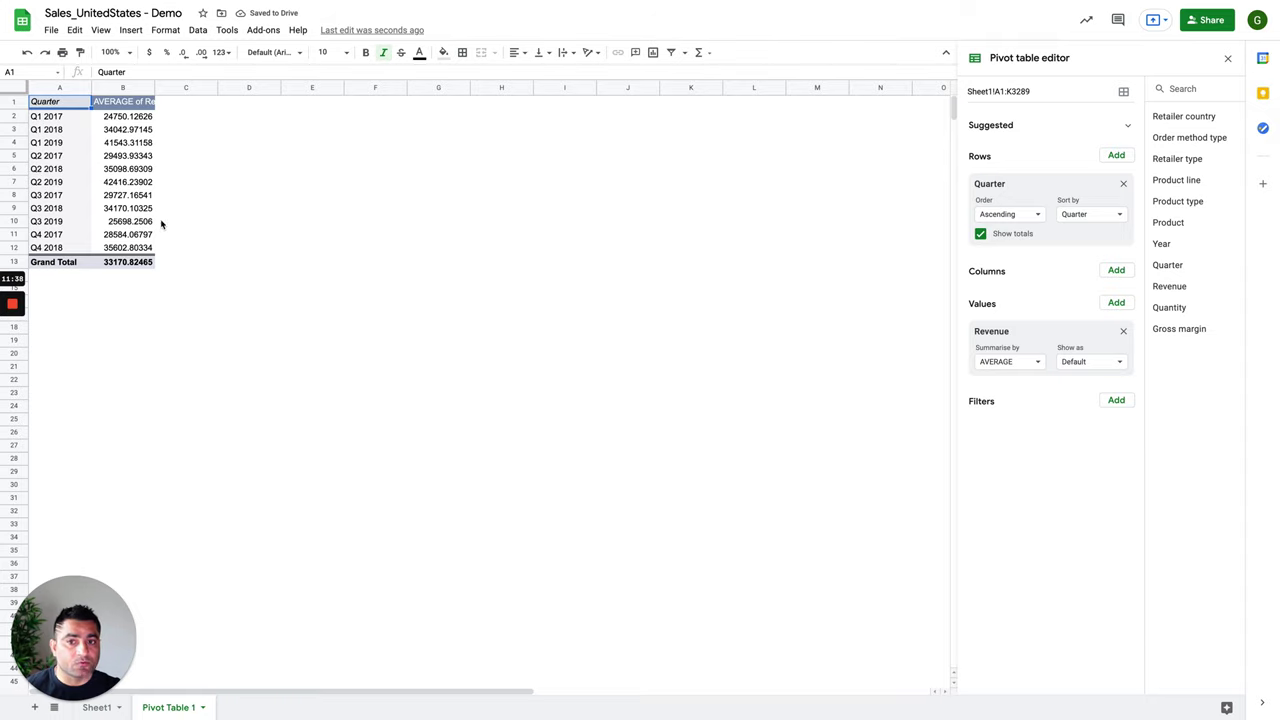
Insert Explore's suggested column chart of average revenue vs quarter and move it clear of the pivot table
click(240, 224)
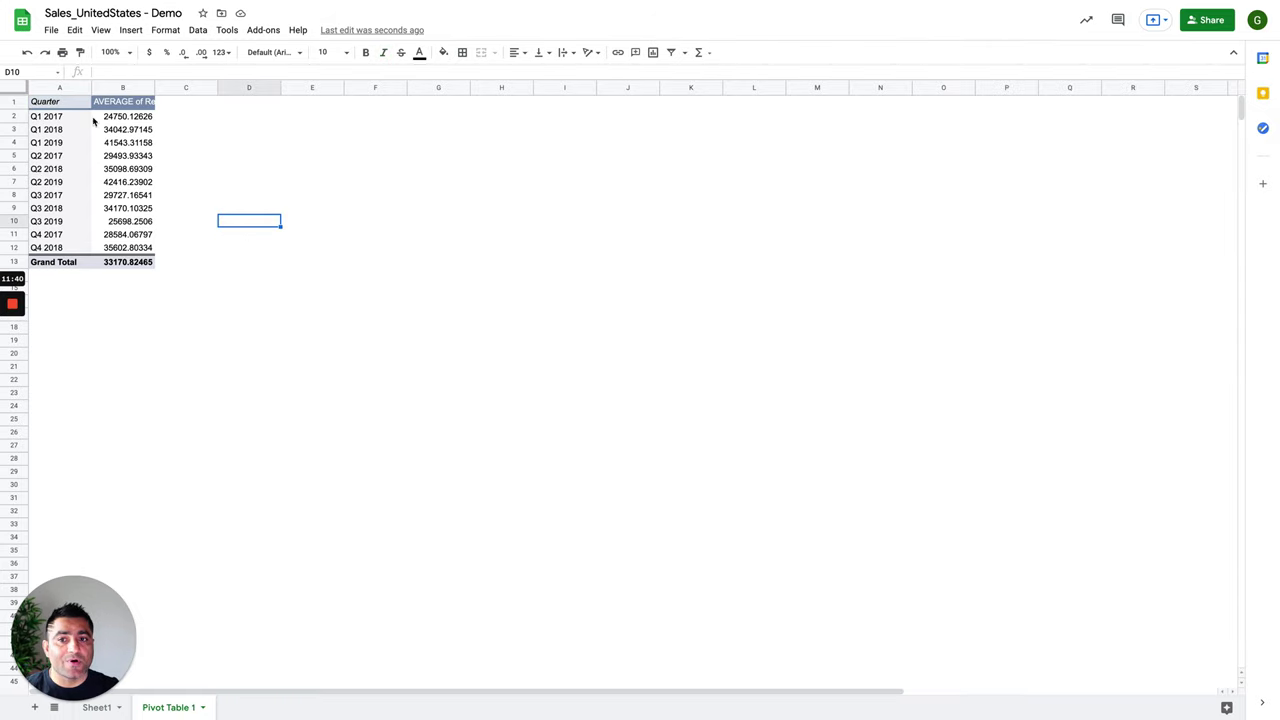
click(150, 117)
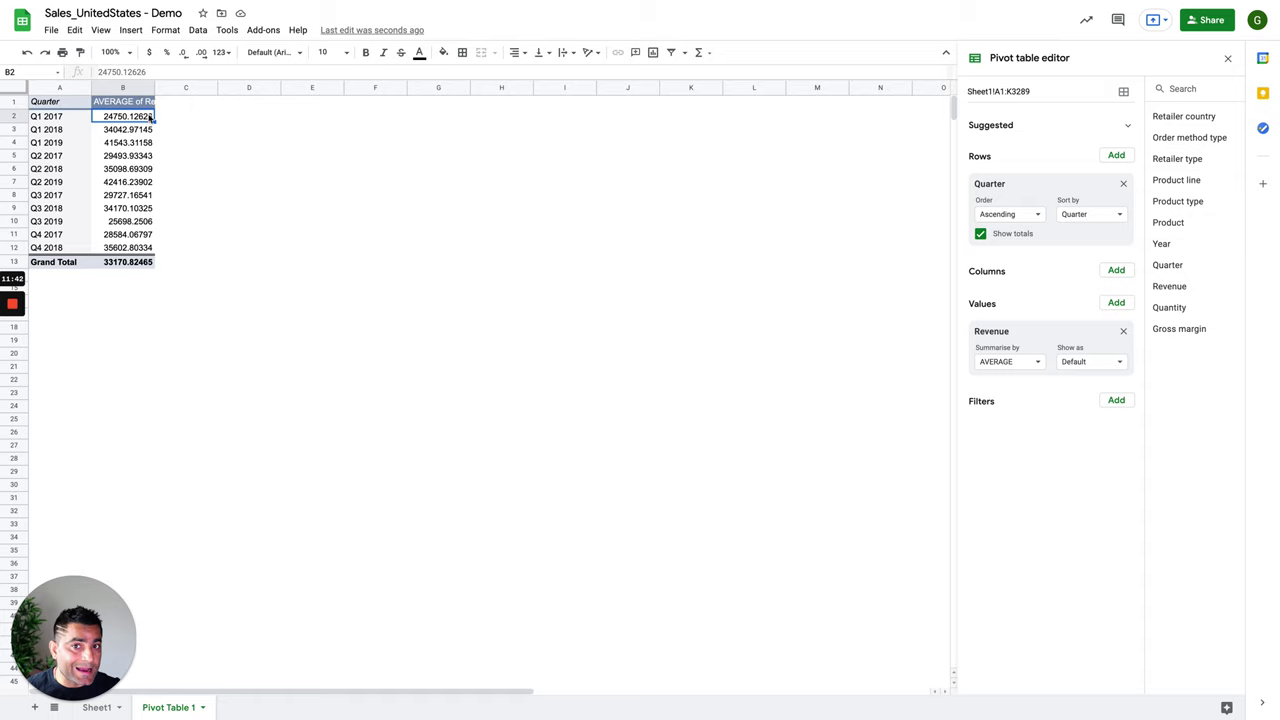
click(1220, 708)
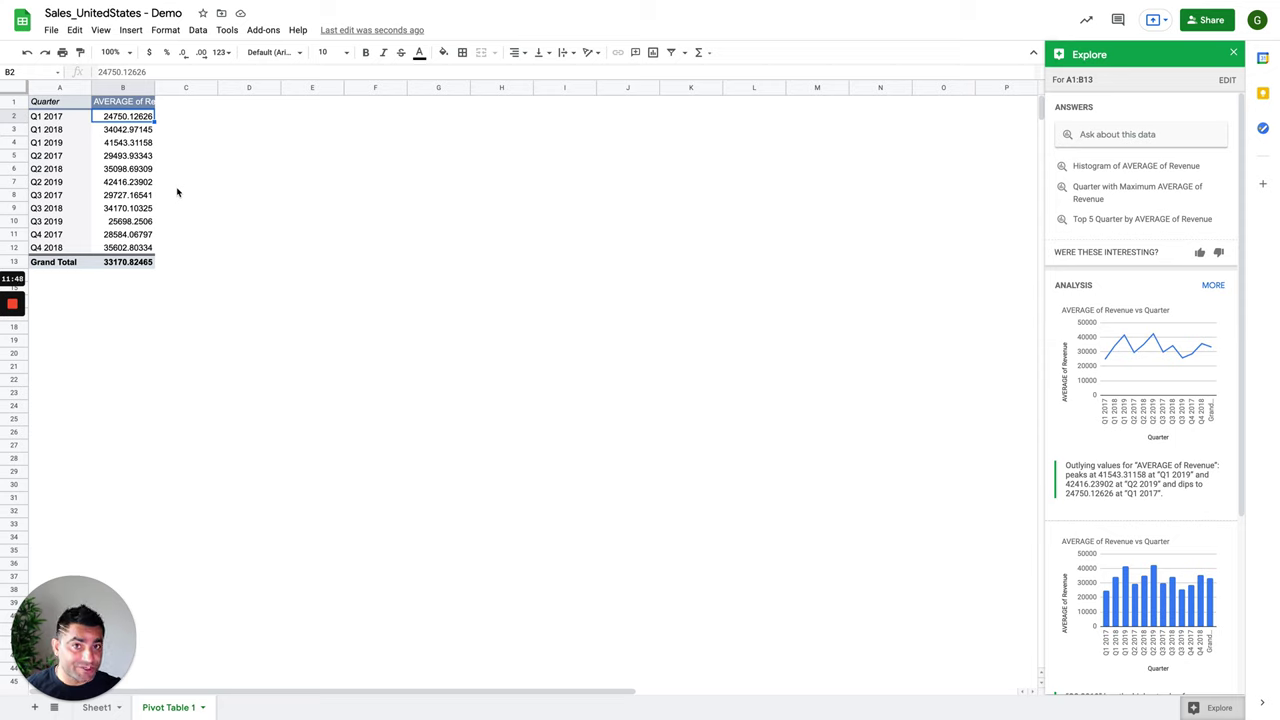
scroll(1135, 452, down, 2)
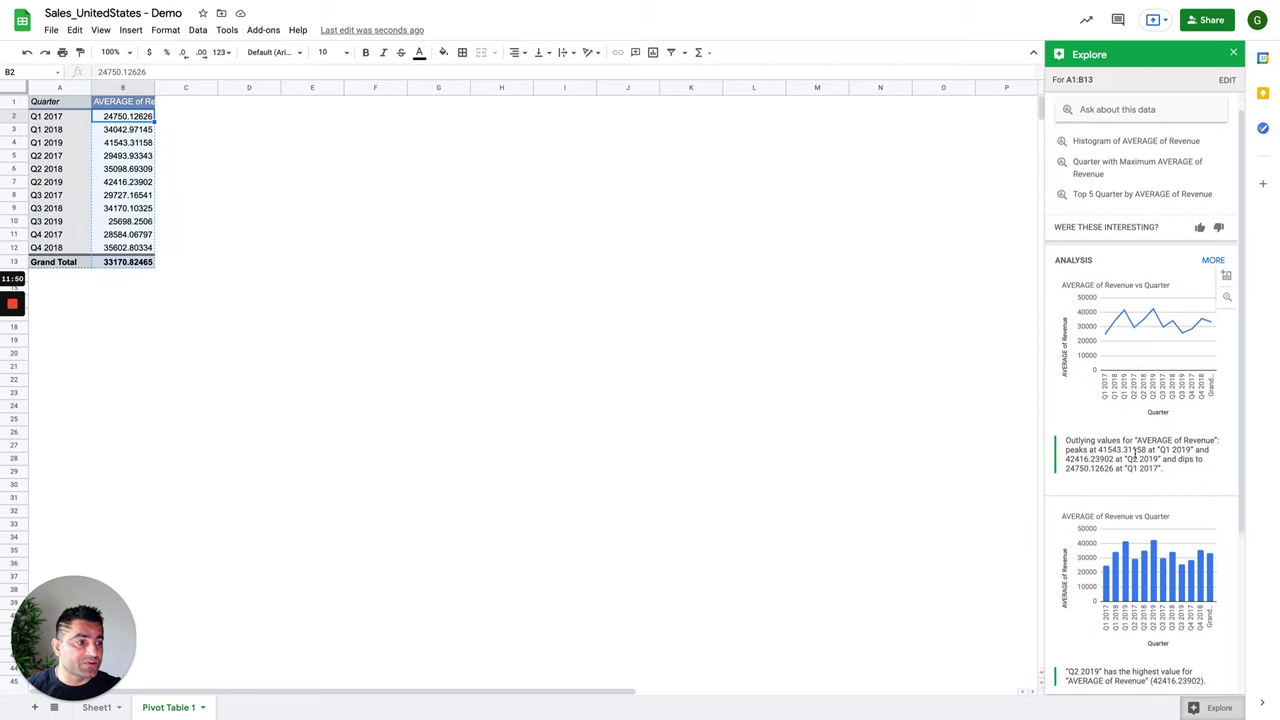
scroll(1135, 452, down, 3)
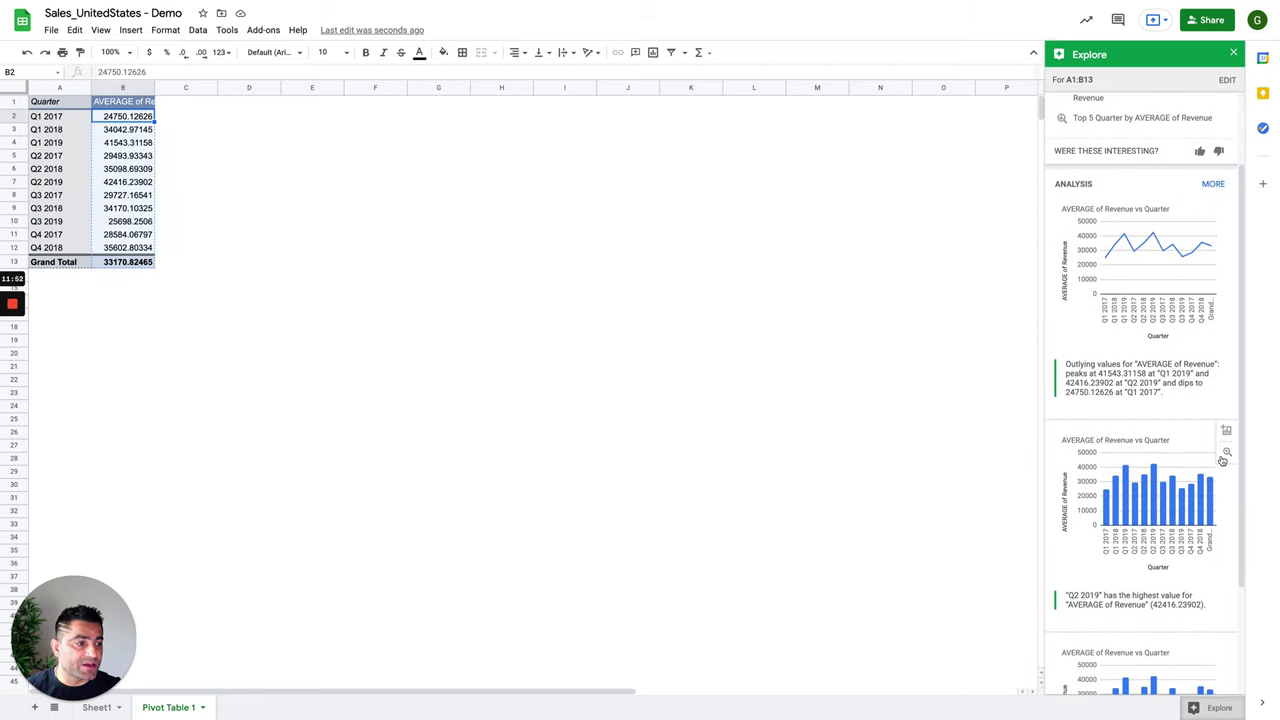
click(1226, 430)
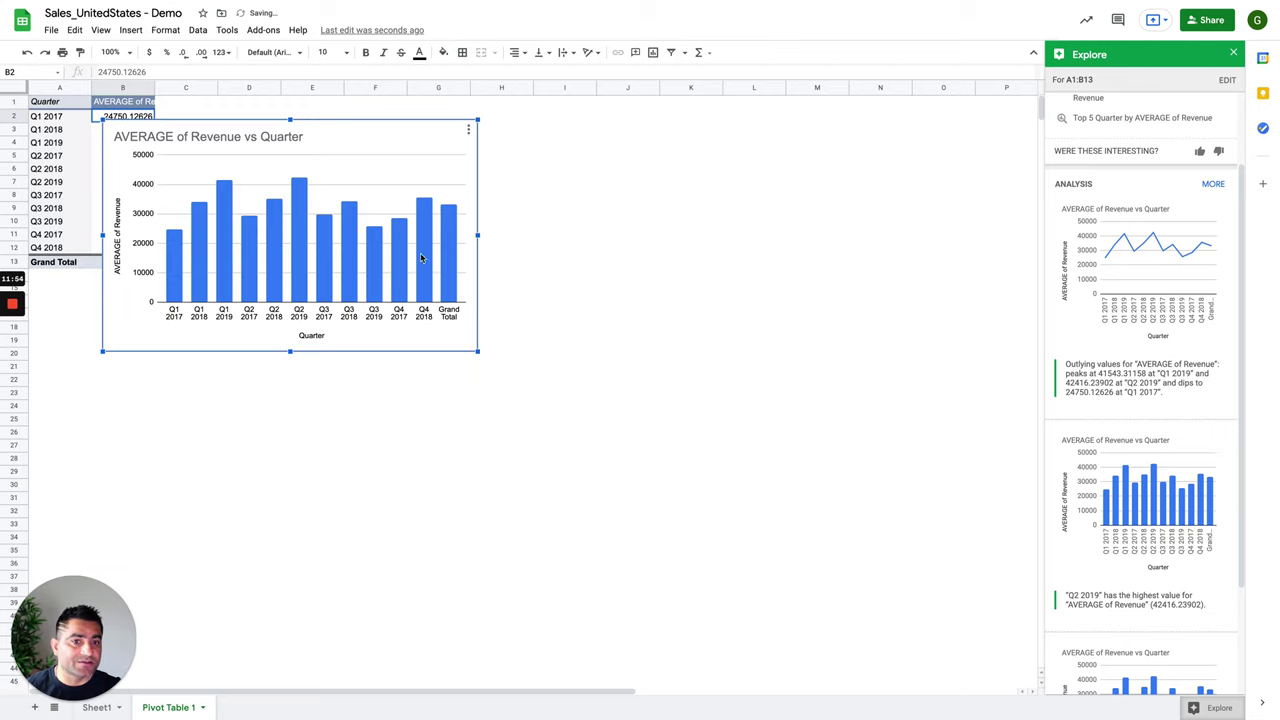
drag(345, 190, 423, 171)
click(628, 181)
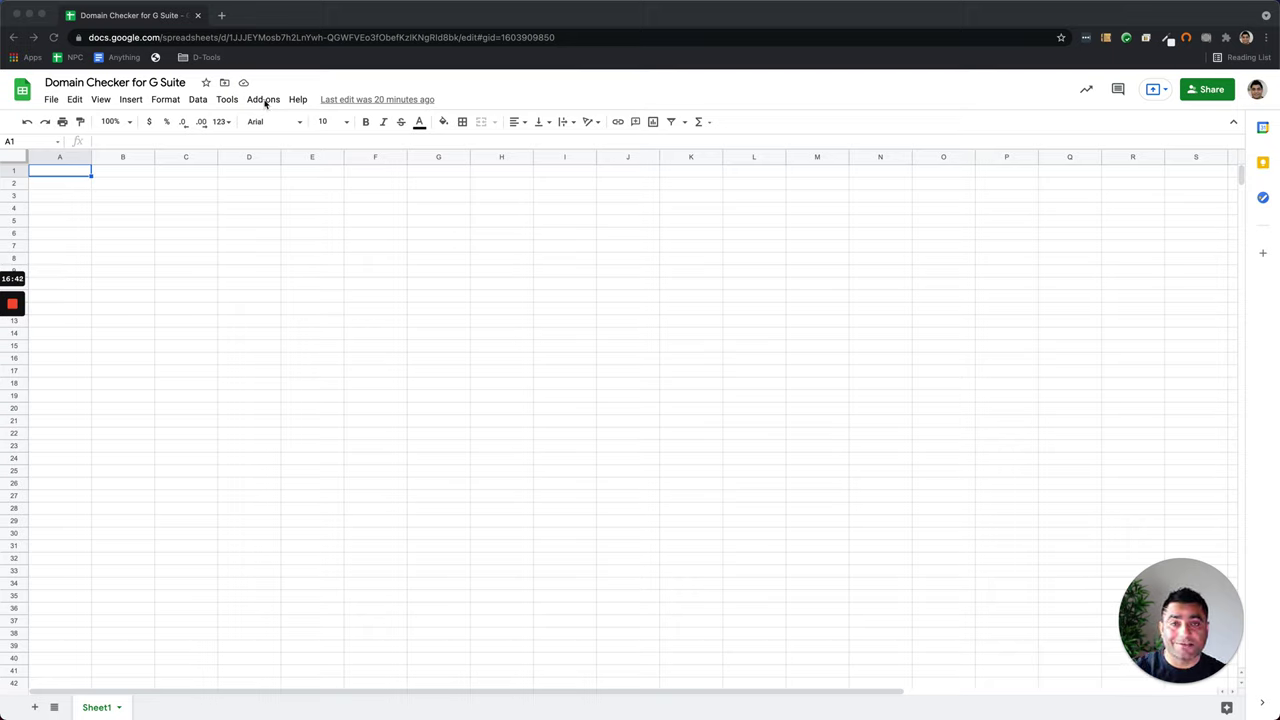
Run Setup Sheets from the Domain Checker for G Suite add-on's setup wizard
click(264, 100)
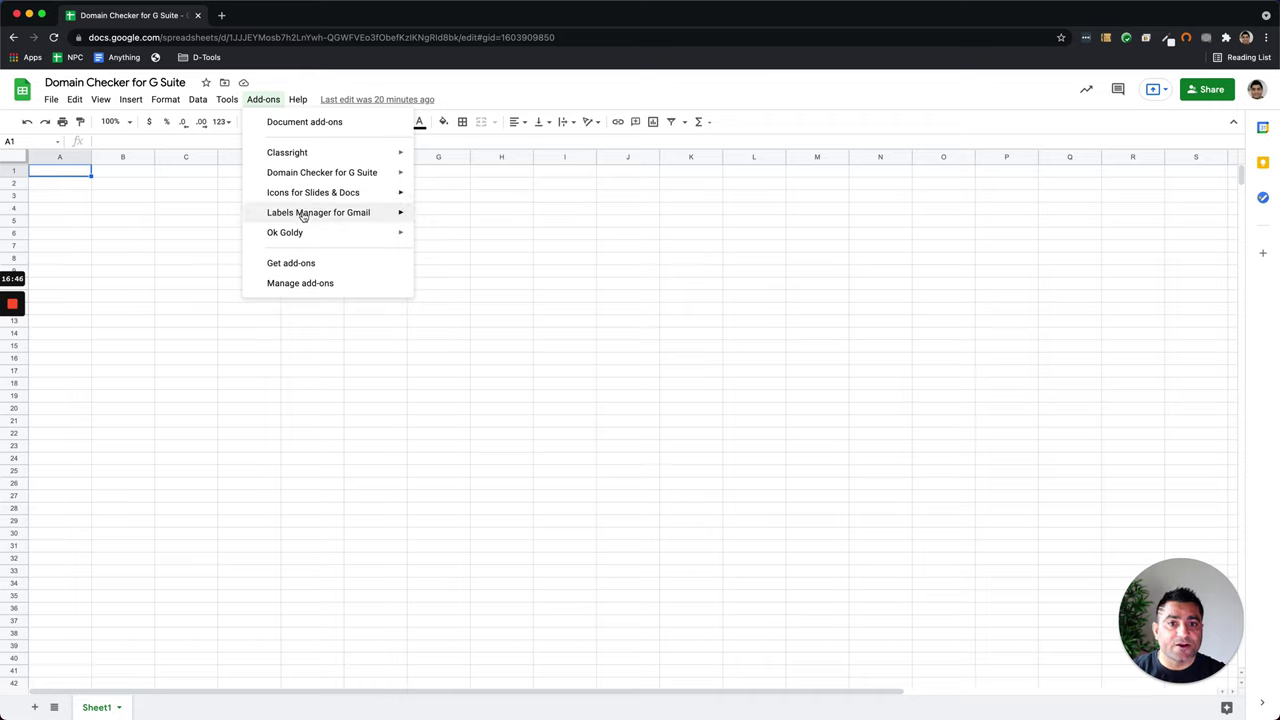
mouse_move(296, 179)
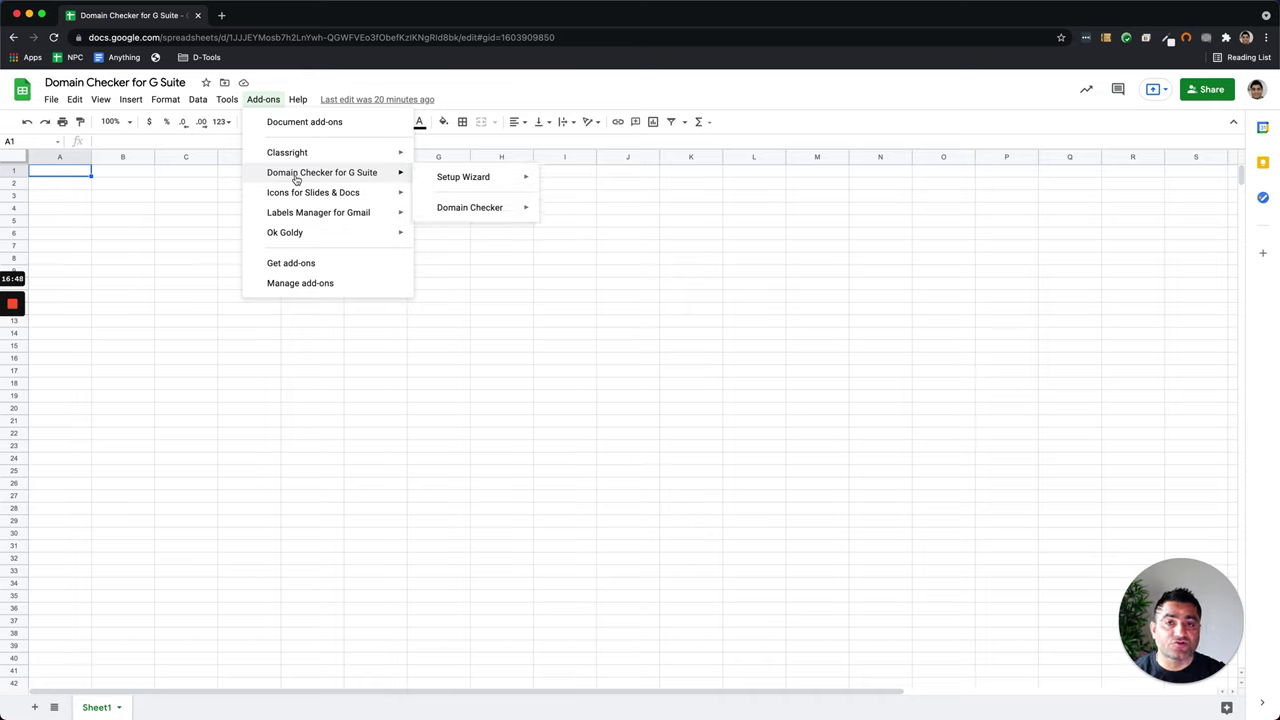
mouse_move(453, 179)
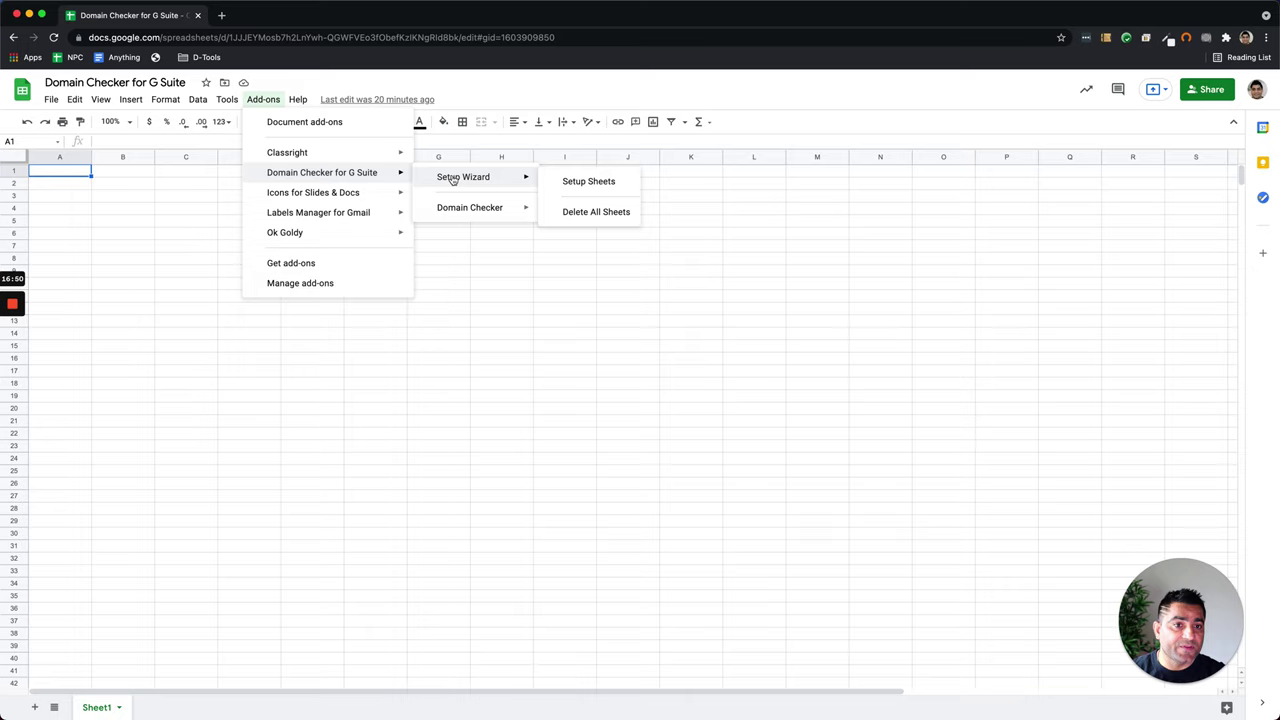
click(575, 190)
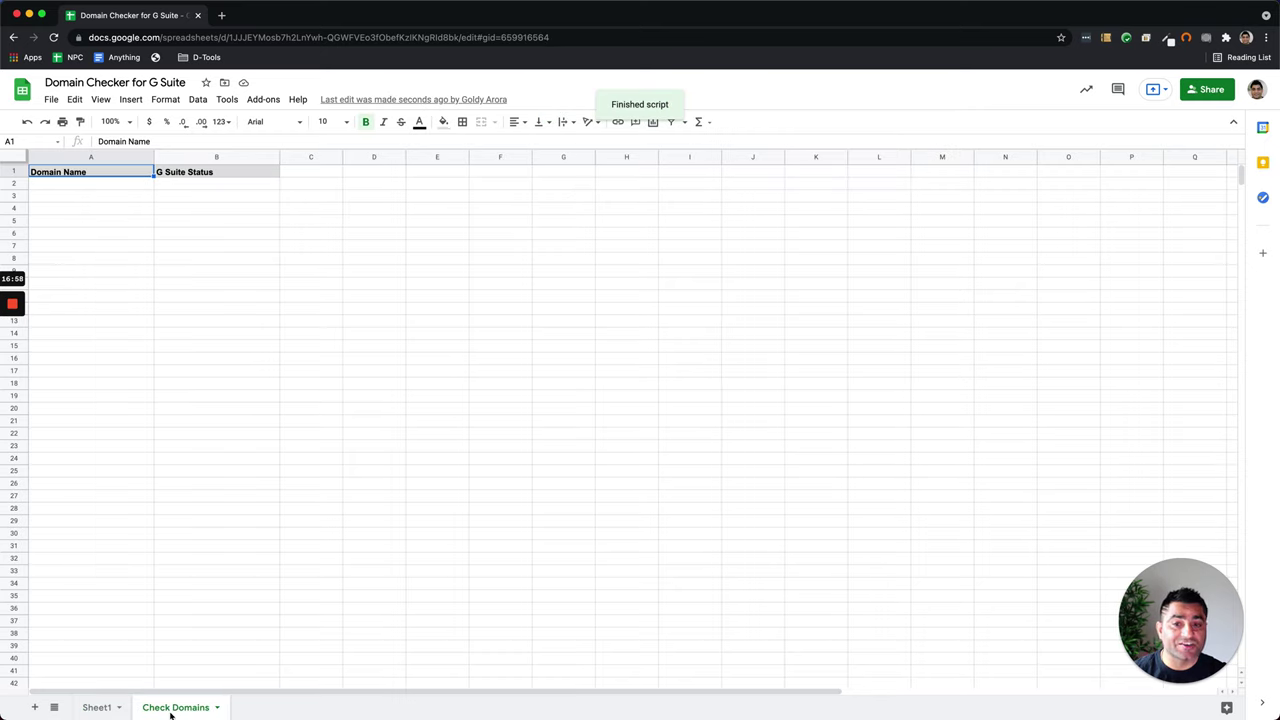
Fill the Domain Name column of the Check Domains sheet with the Domain Checker add-on's sample domains
drag(123, 186, 119, 560)
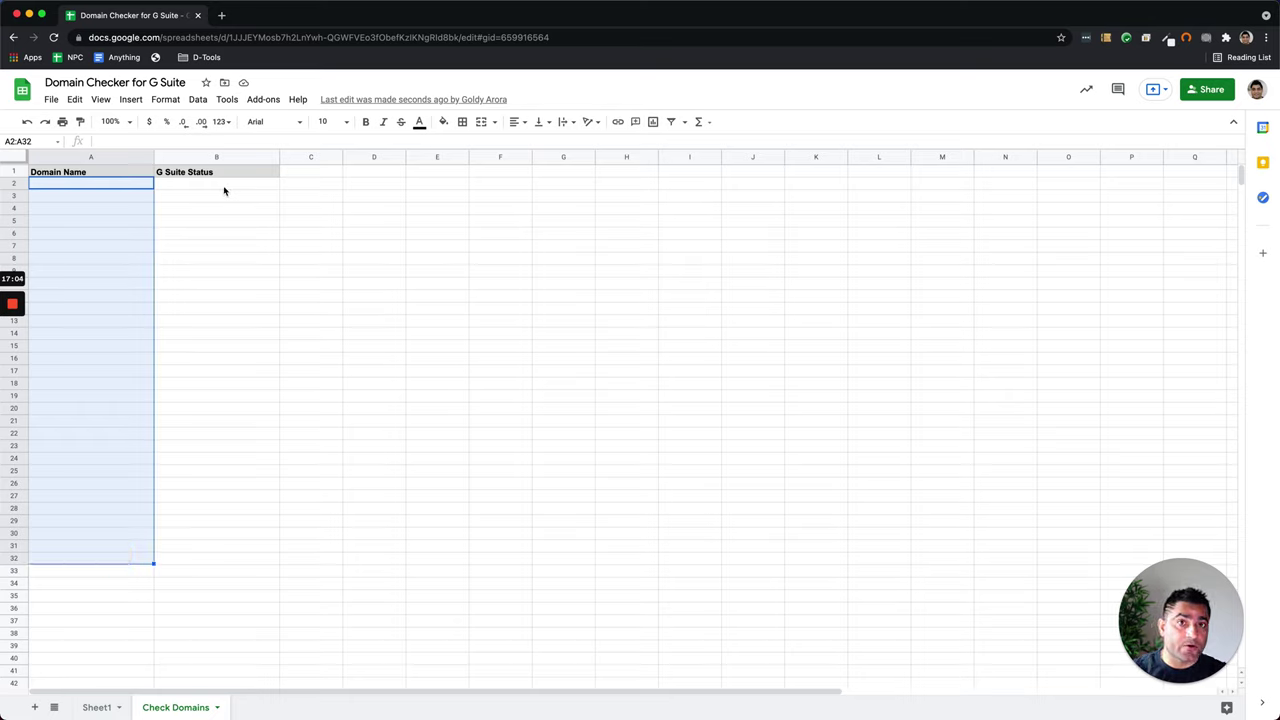
drag(224, 186, 223, 538)
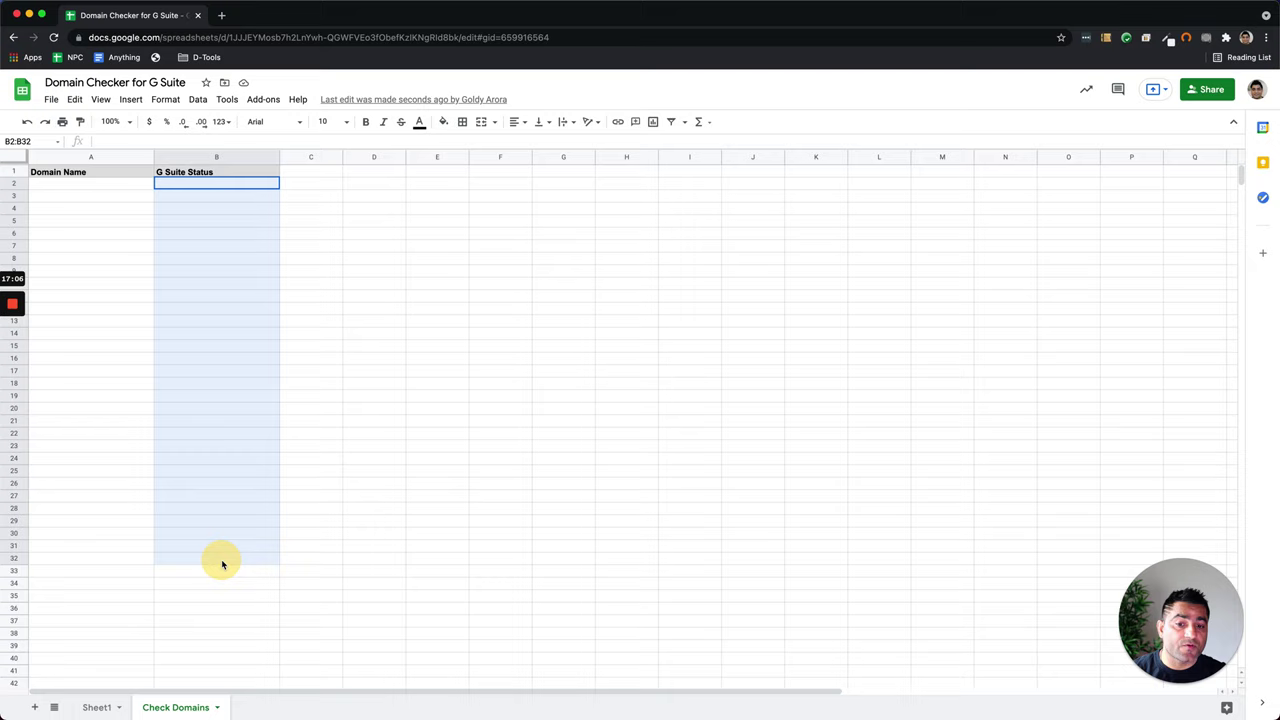
click(104, 185)
click(263, 101)
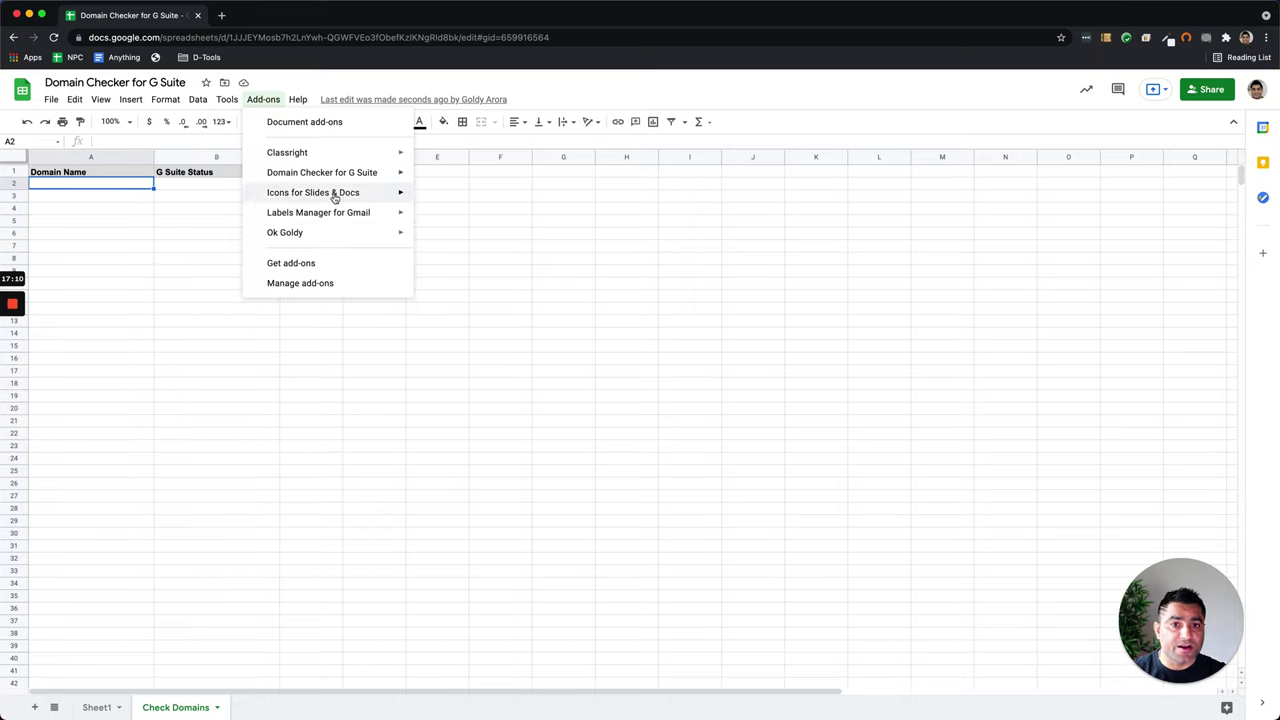
mouse_move(349, 177)
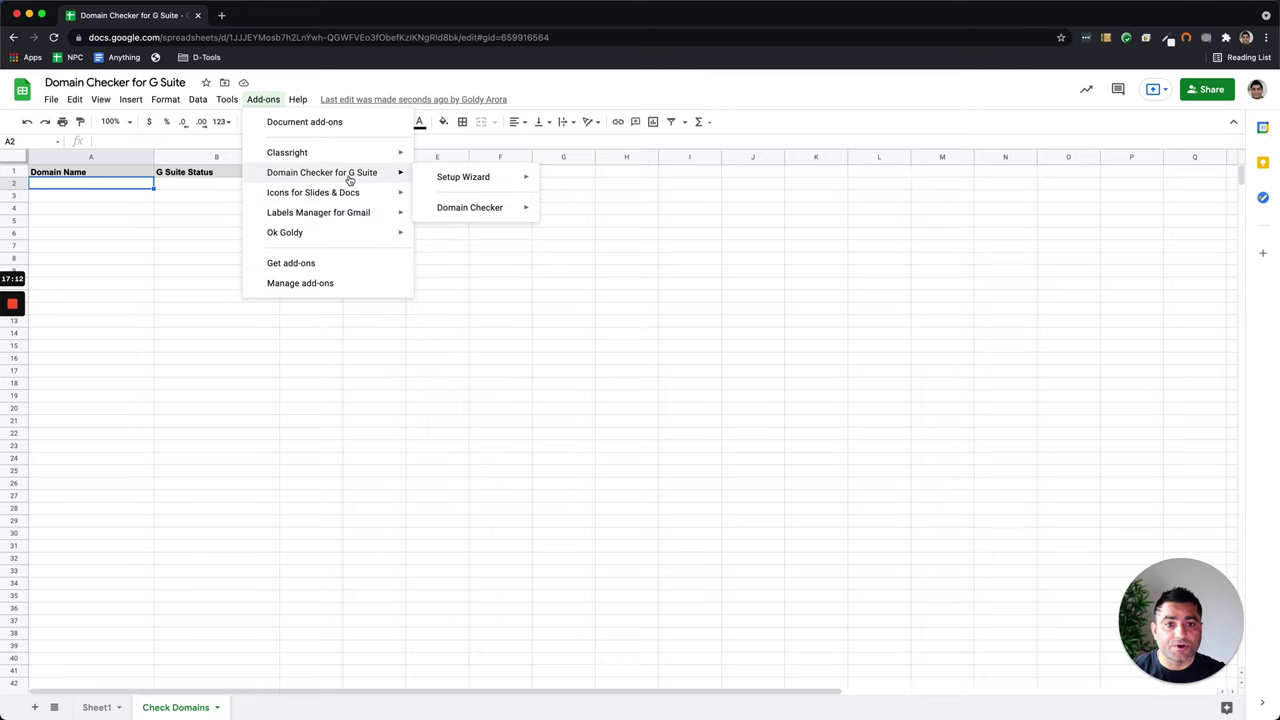
mouse_move(486, 208)
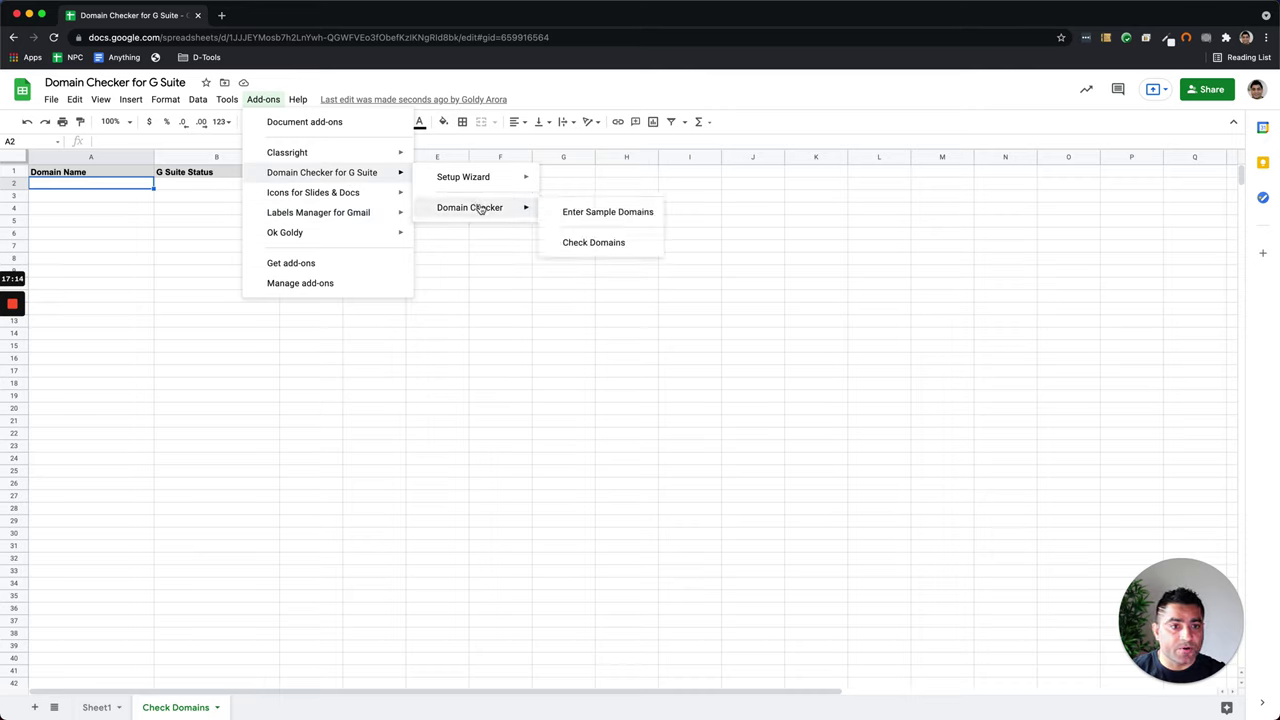
click(608, 212)
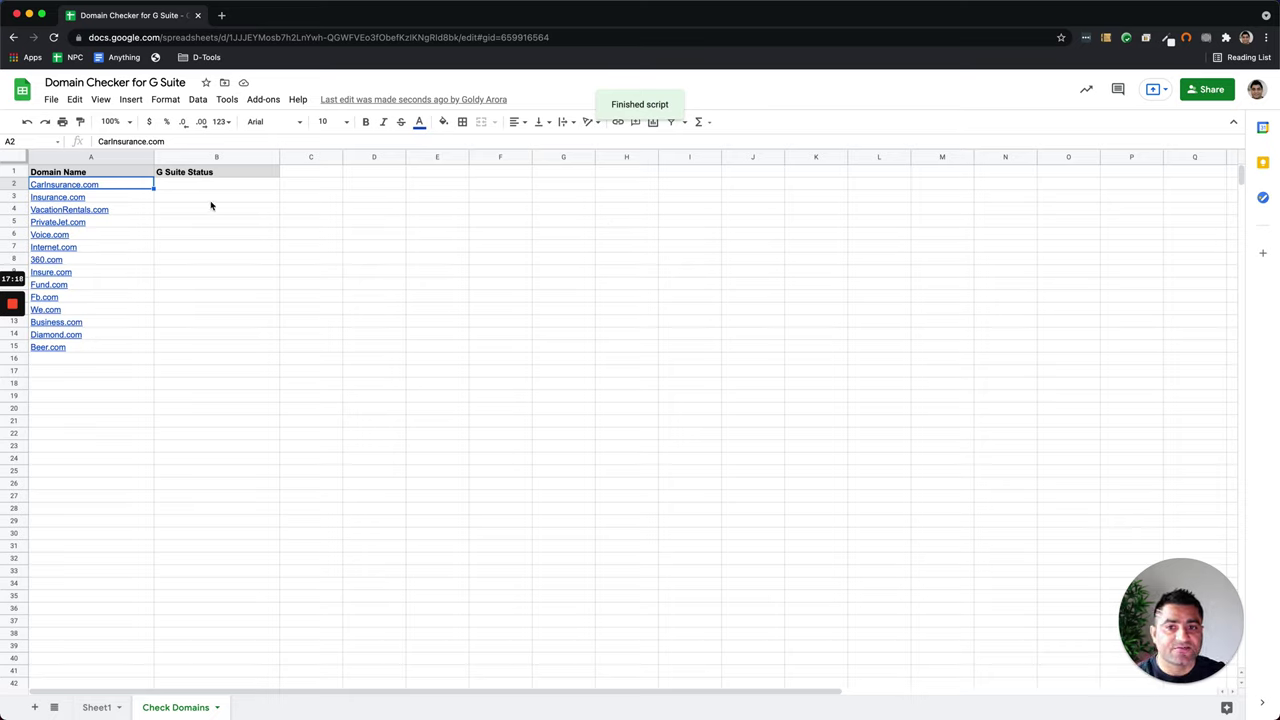
Run the Domain Checker add-on's Check Domains command on the listed sample domains
click(227, 100)
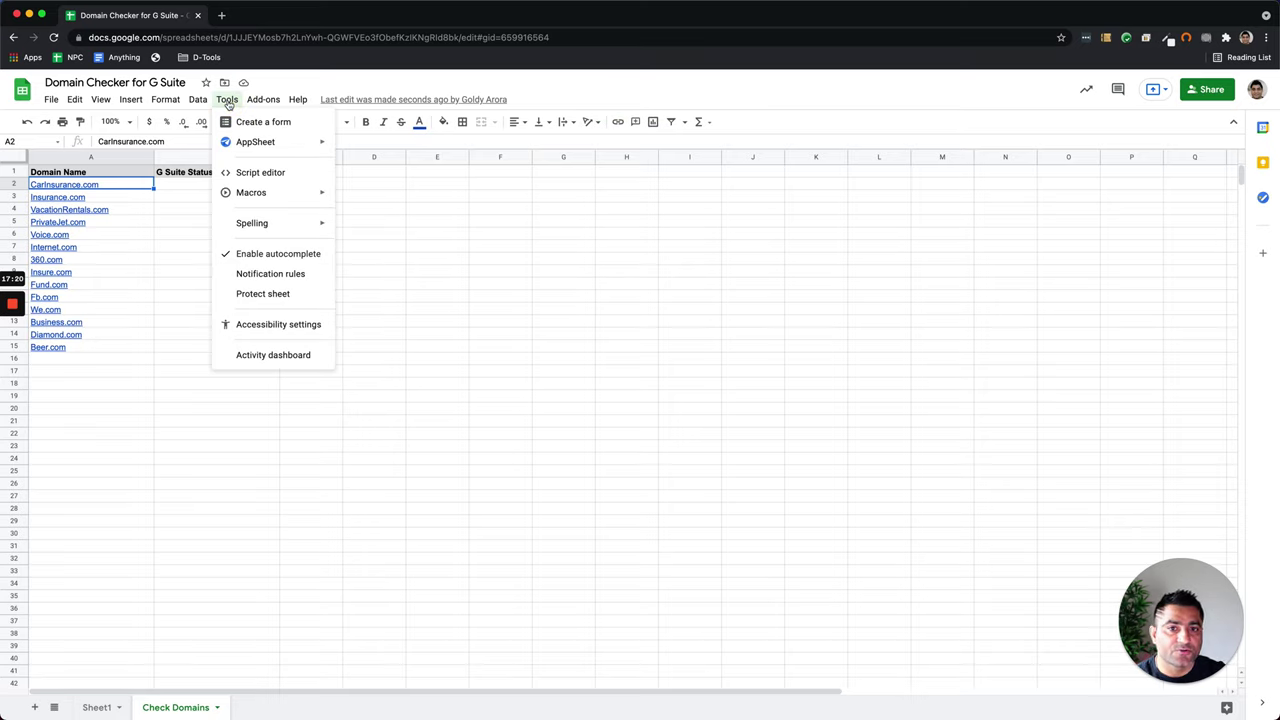
mouse_move(252, 104)
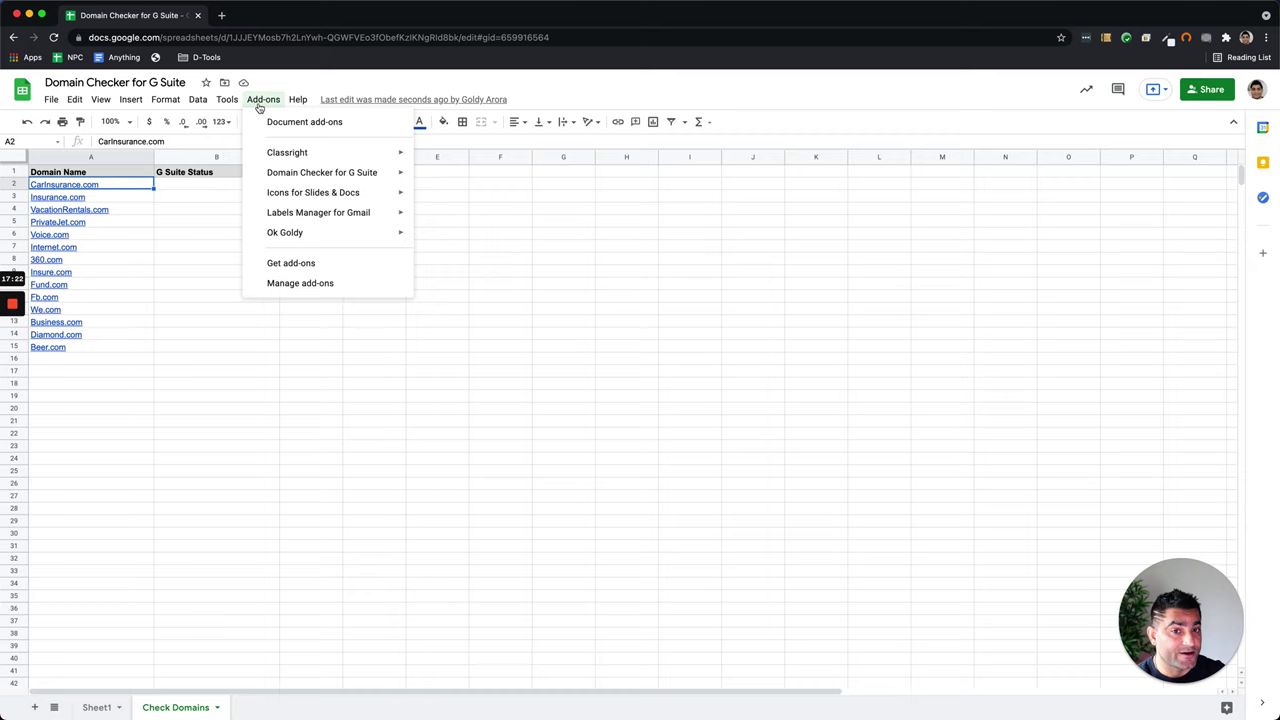
mouse_move(322, 172)
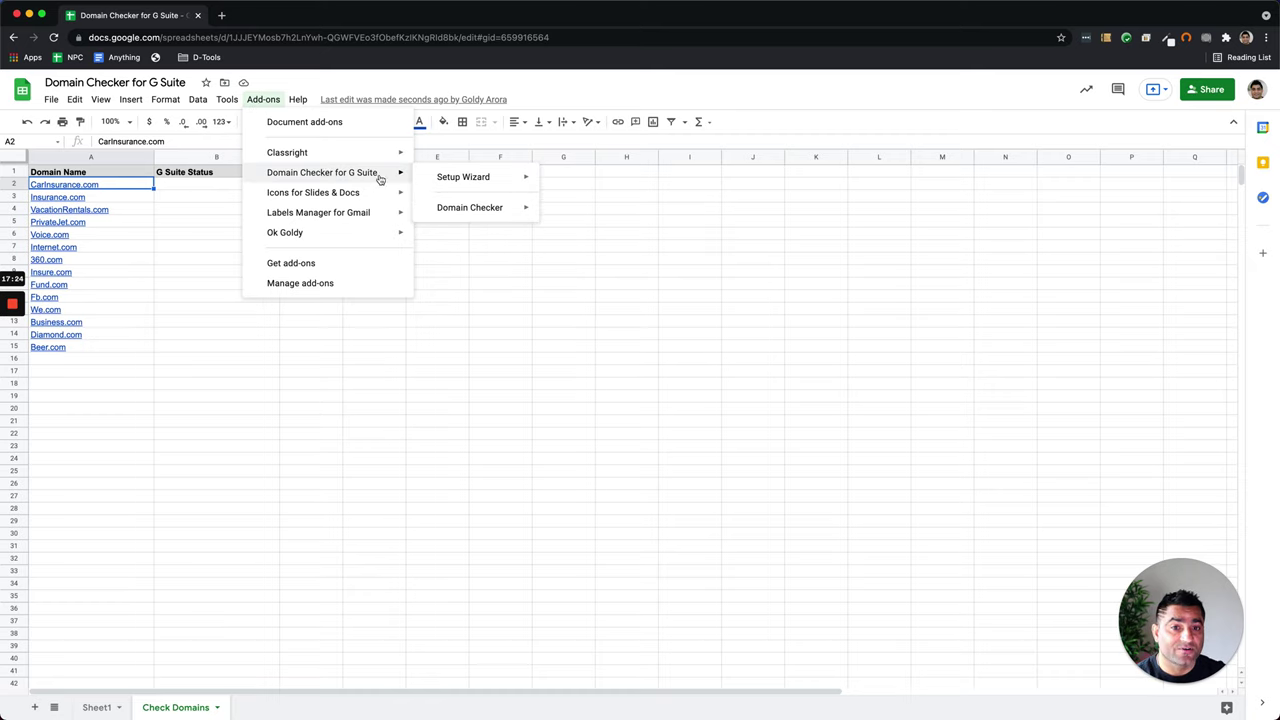
mouse_move(490, 210)
click(601, 245)
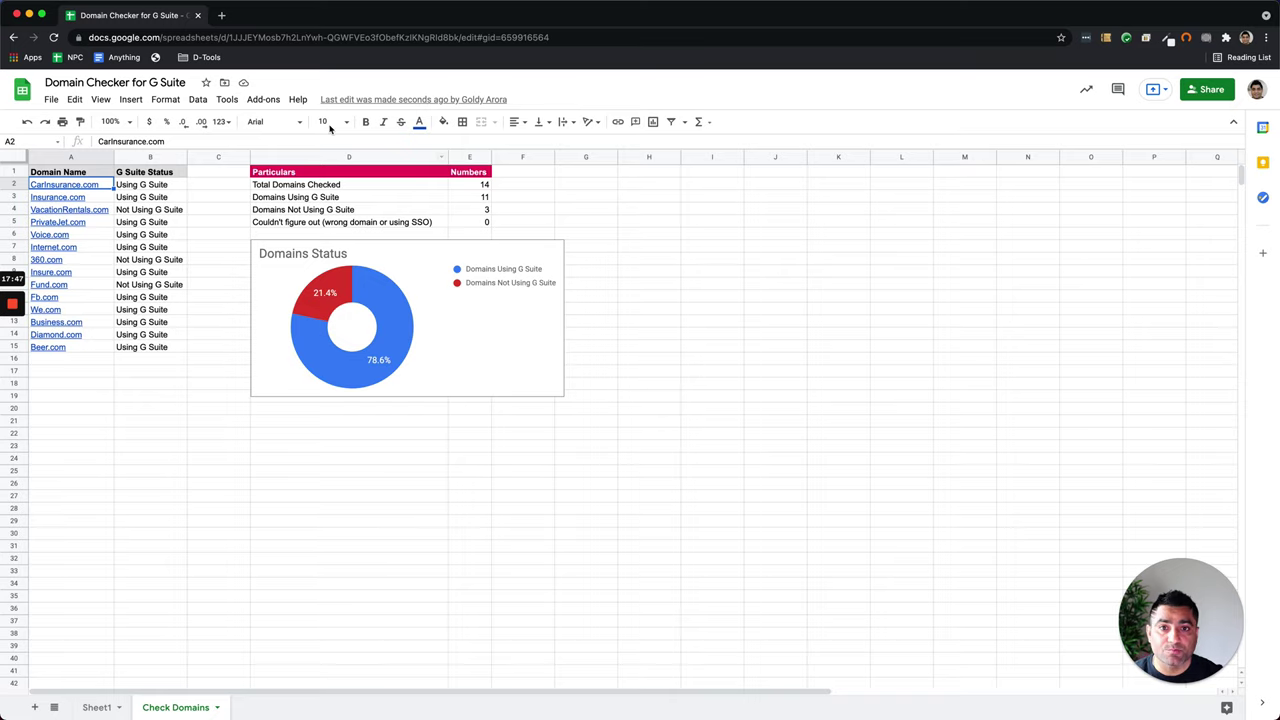
Open the bookmarked Labels Manager spreadsheet from the D-Tools Scripts folder in a new browser tab
click(223, 17)
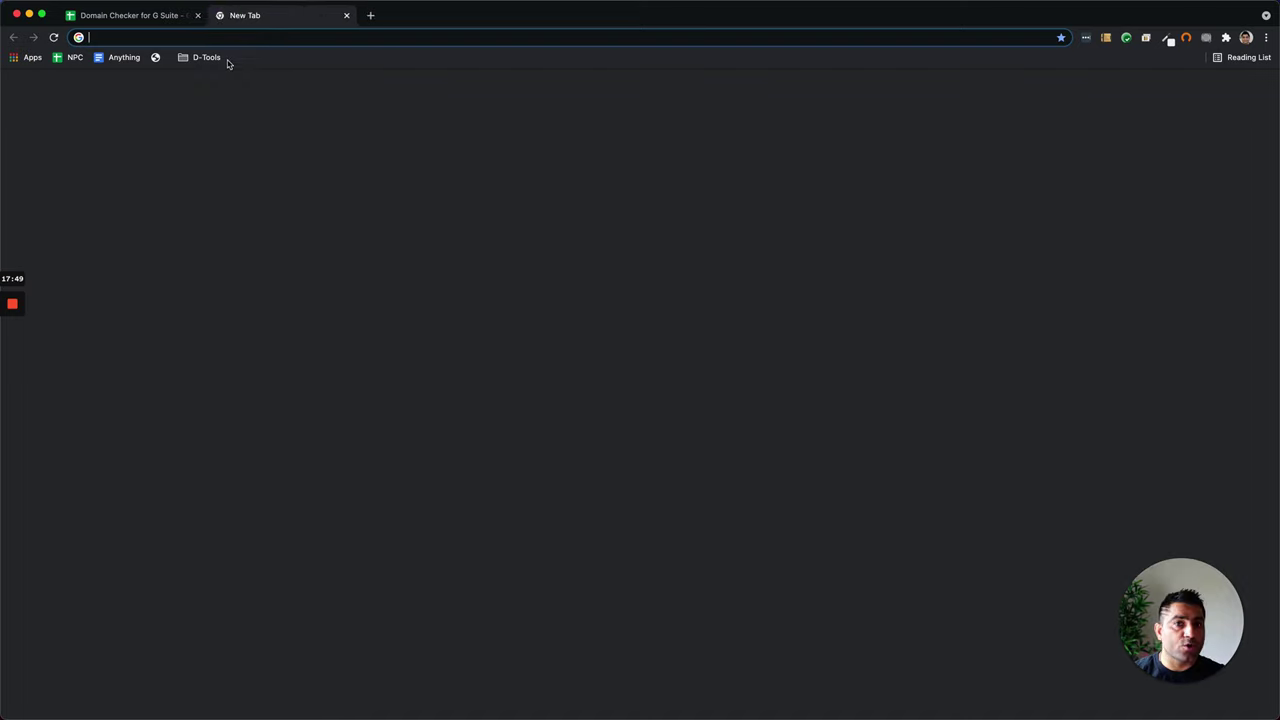
click(207, 57)
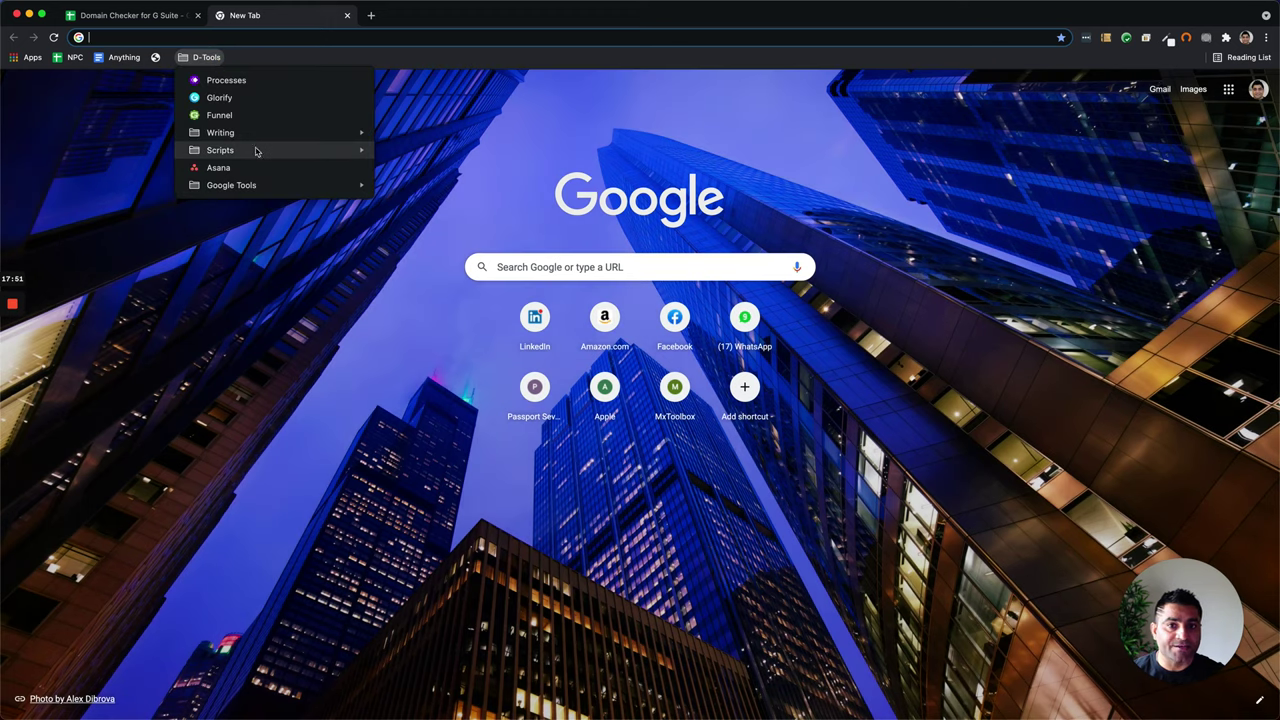
mouse_move(254, 151)
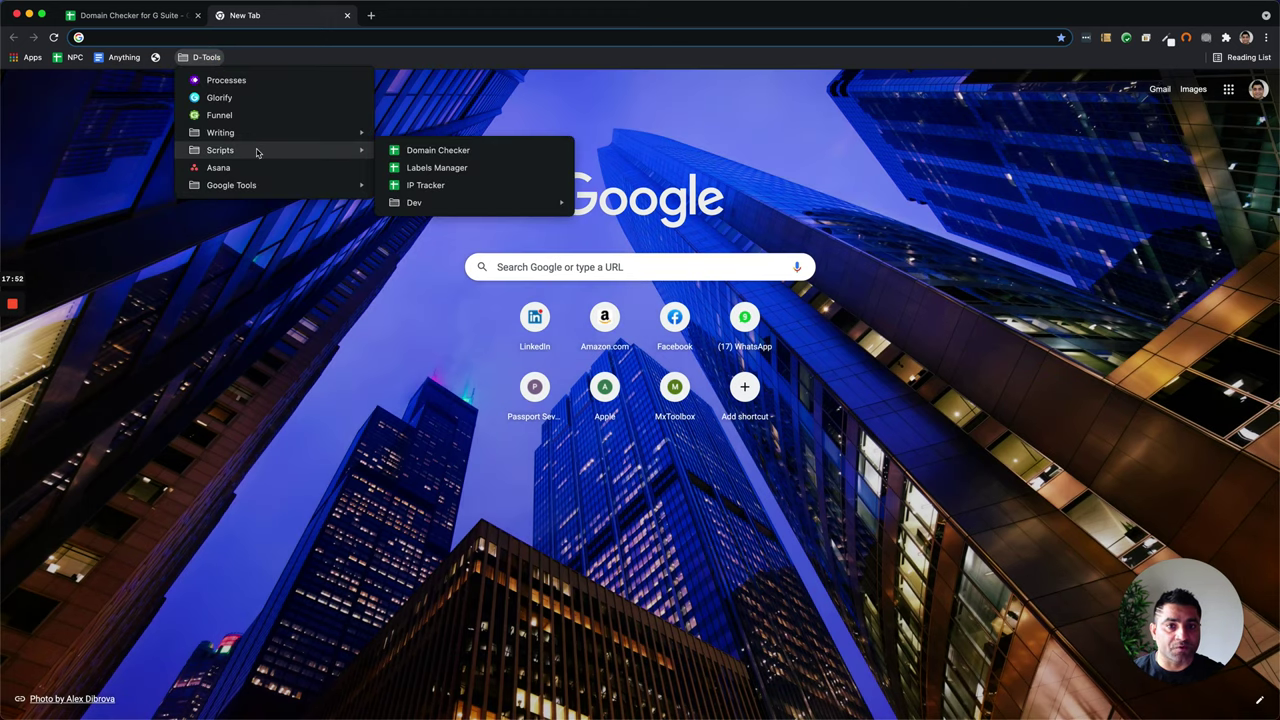
click(425, 168)
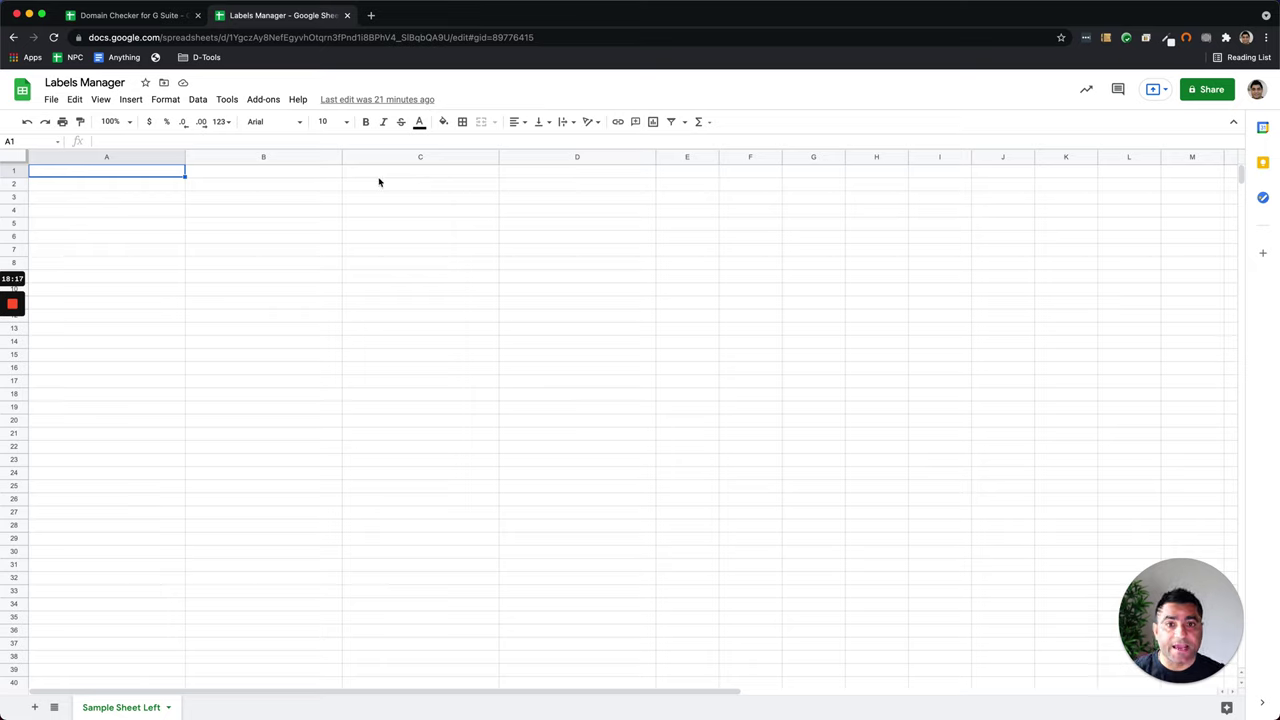
Run Create Label Sheets from the Labels Manager for Gmail add-on's setup wizard
click(264, 100)
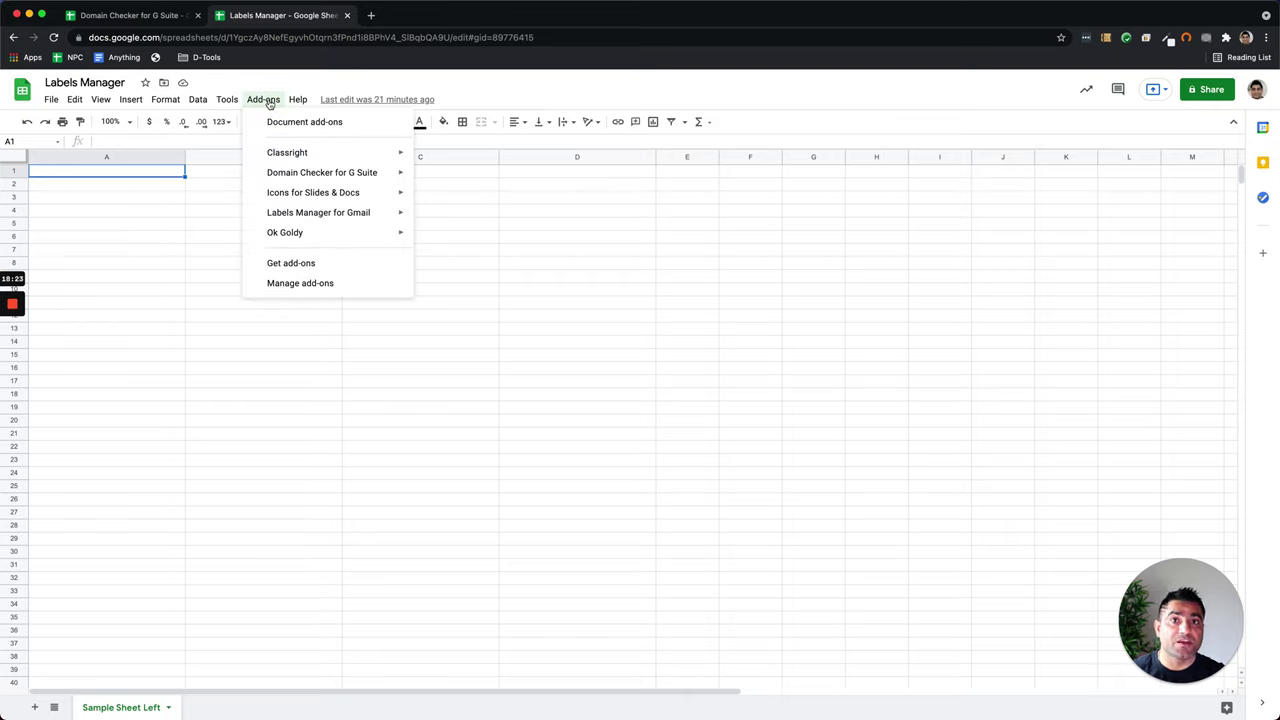
mouse_move(288, 218)
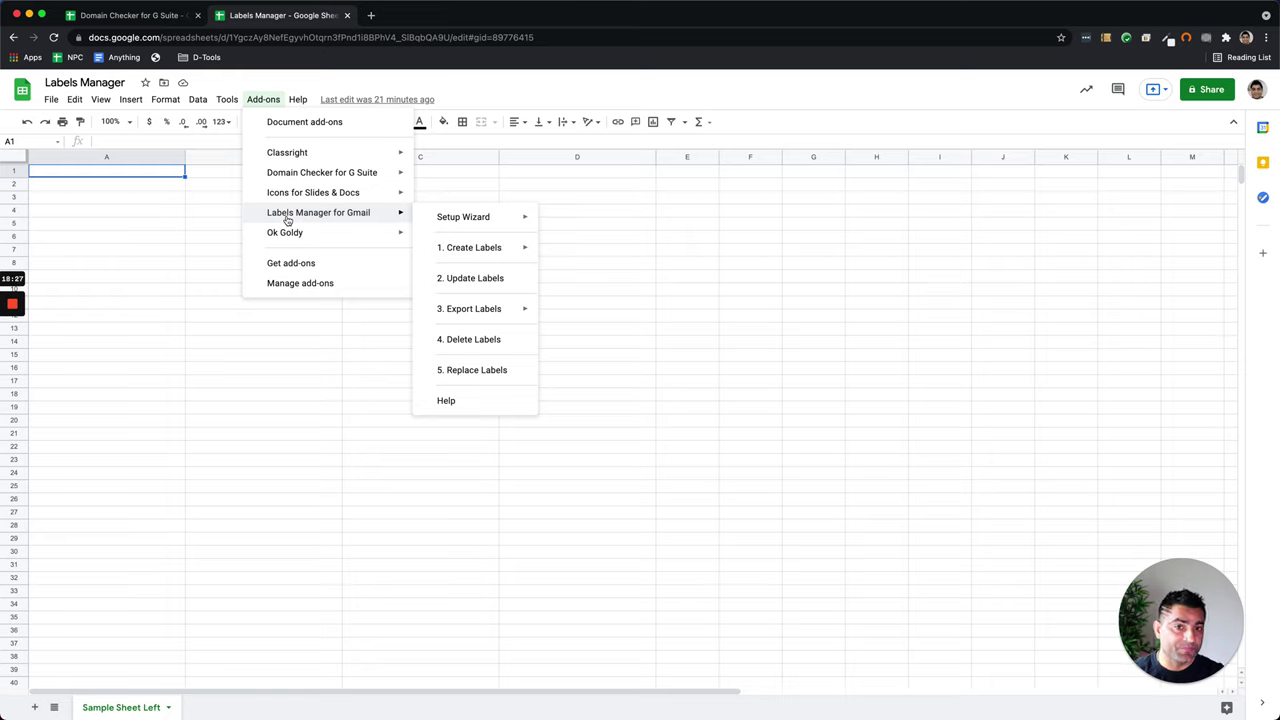
mouse_move(443, 217)
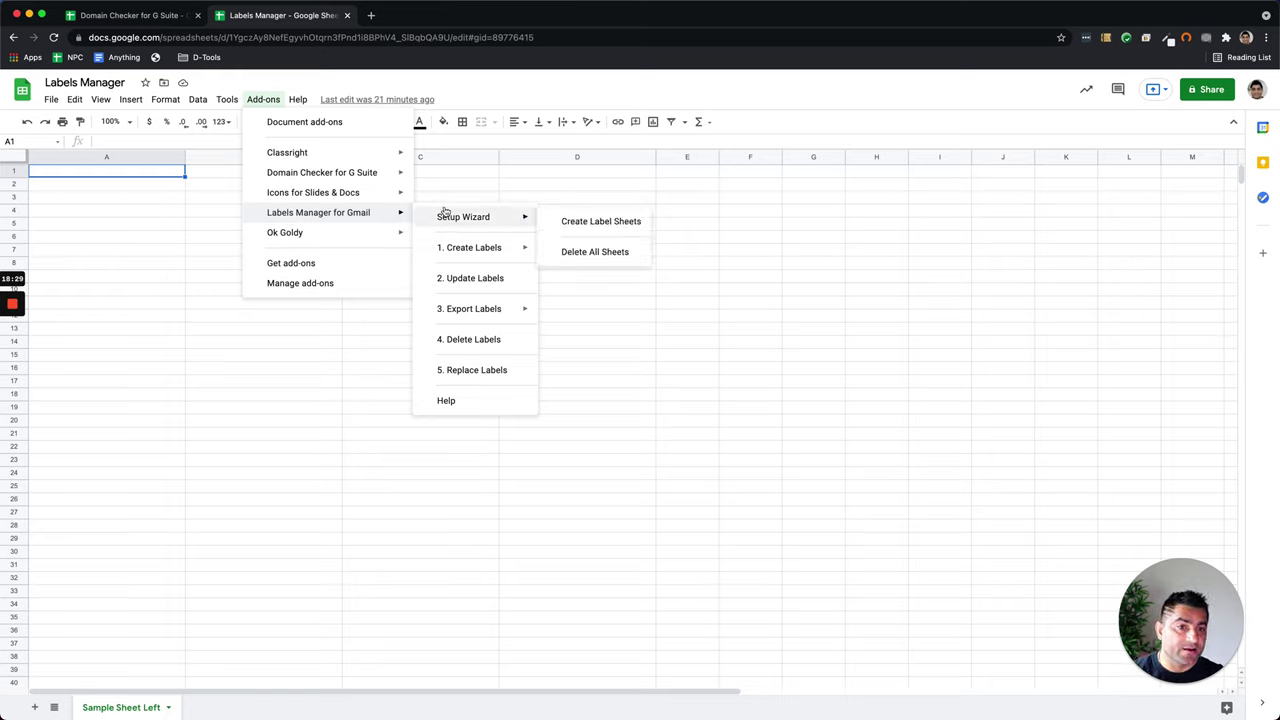
click(617, 224)
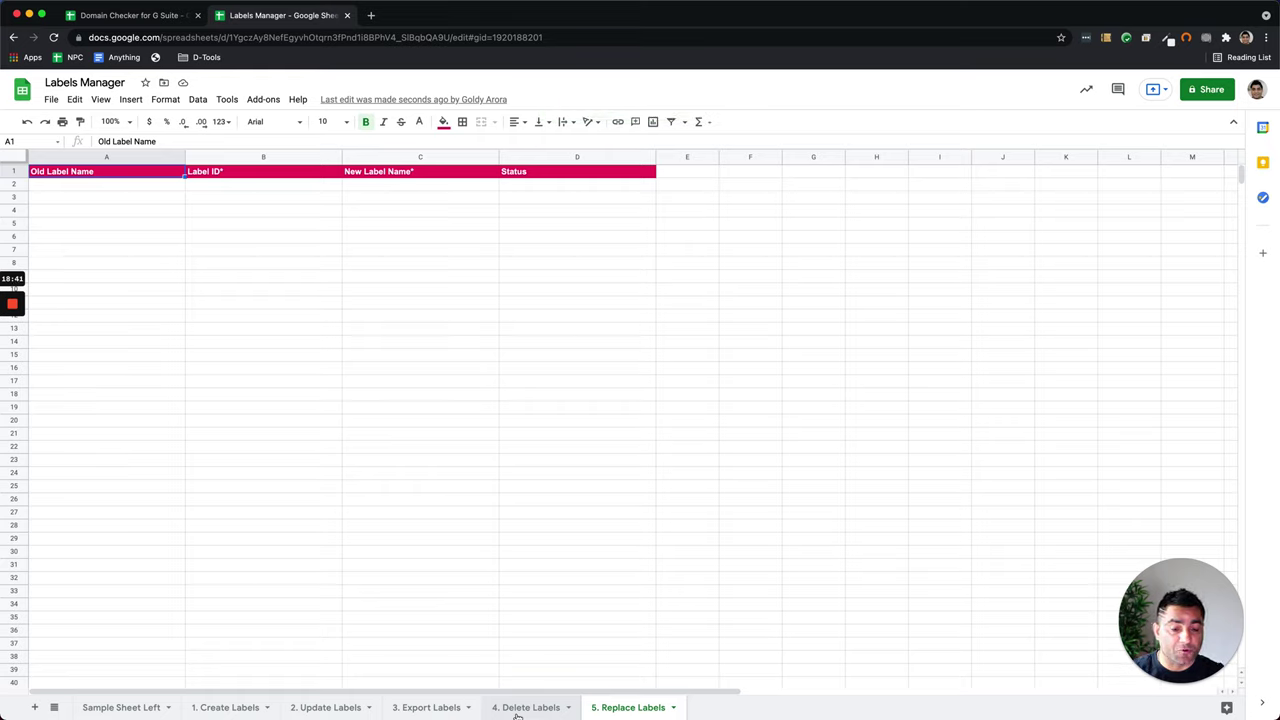
Review the Label Name columns where labels are listed on the Create Labels and Delete Labels sheets
click(229, 708)
drag(106, 186, 106, 198)
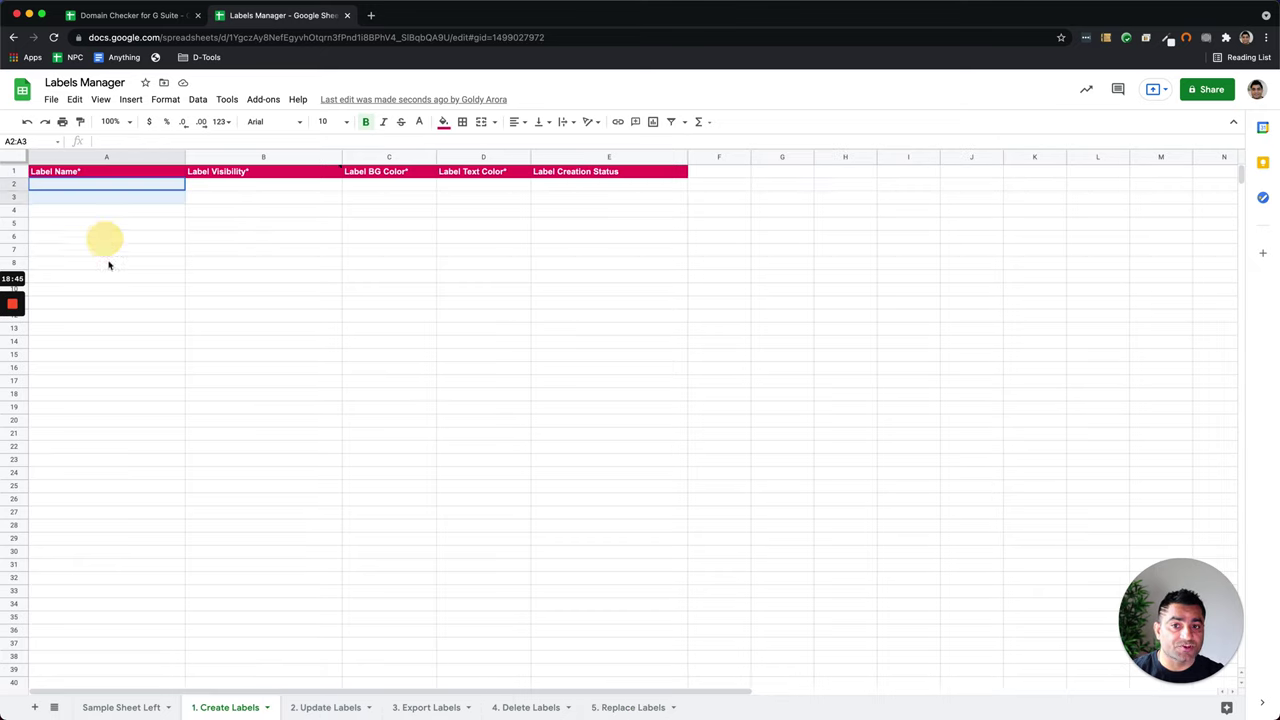
drag(109, 265, 126, 400)
click(523, 708)
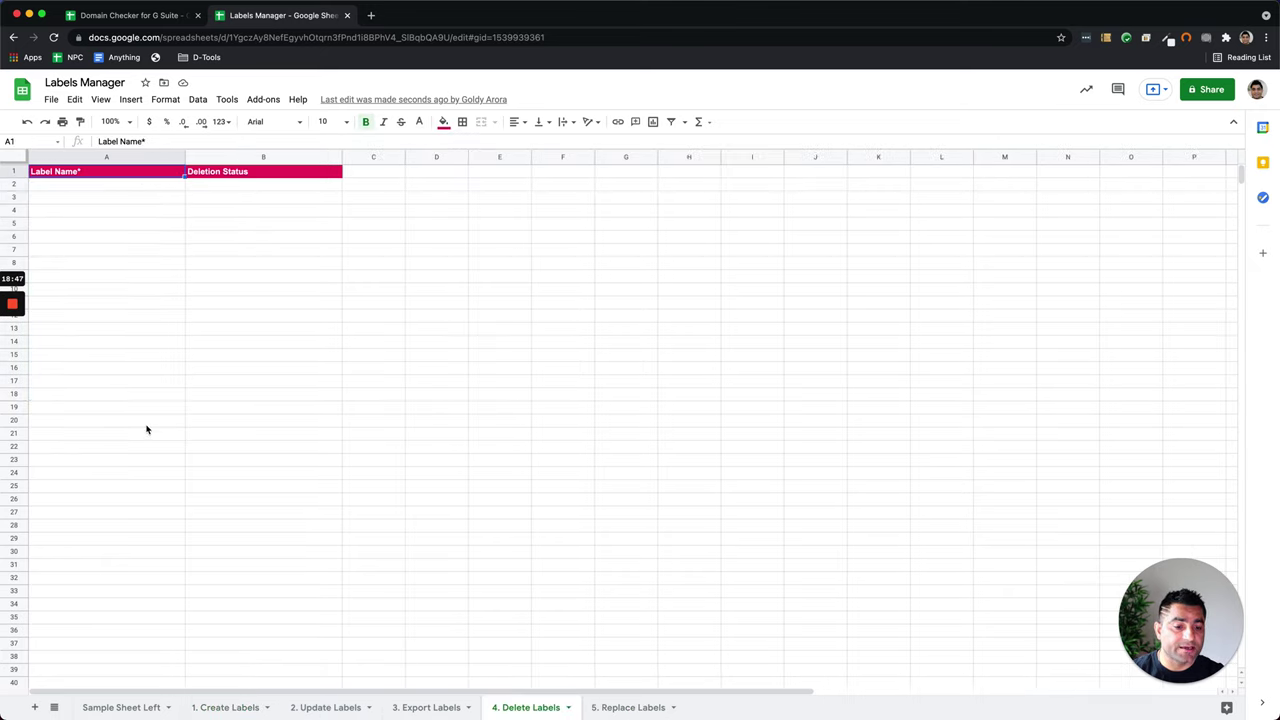
drag(96, 186, 109, 396)
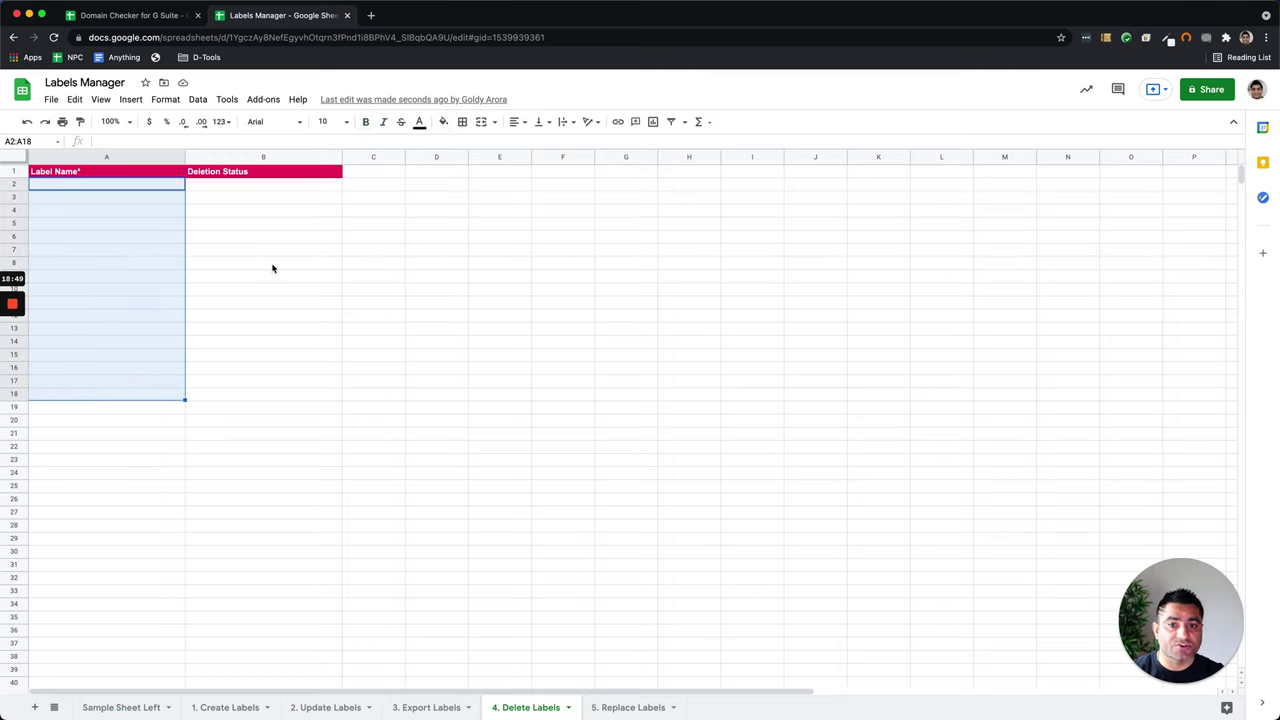
Run the Labels Manager for Gmail add-on's Export Labels command with the Export Labels sheet open
click(436, 708)
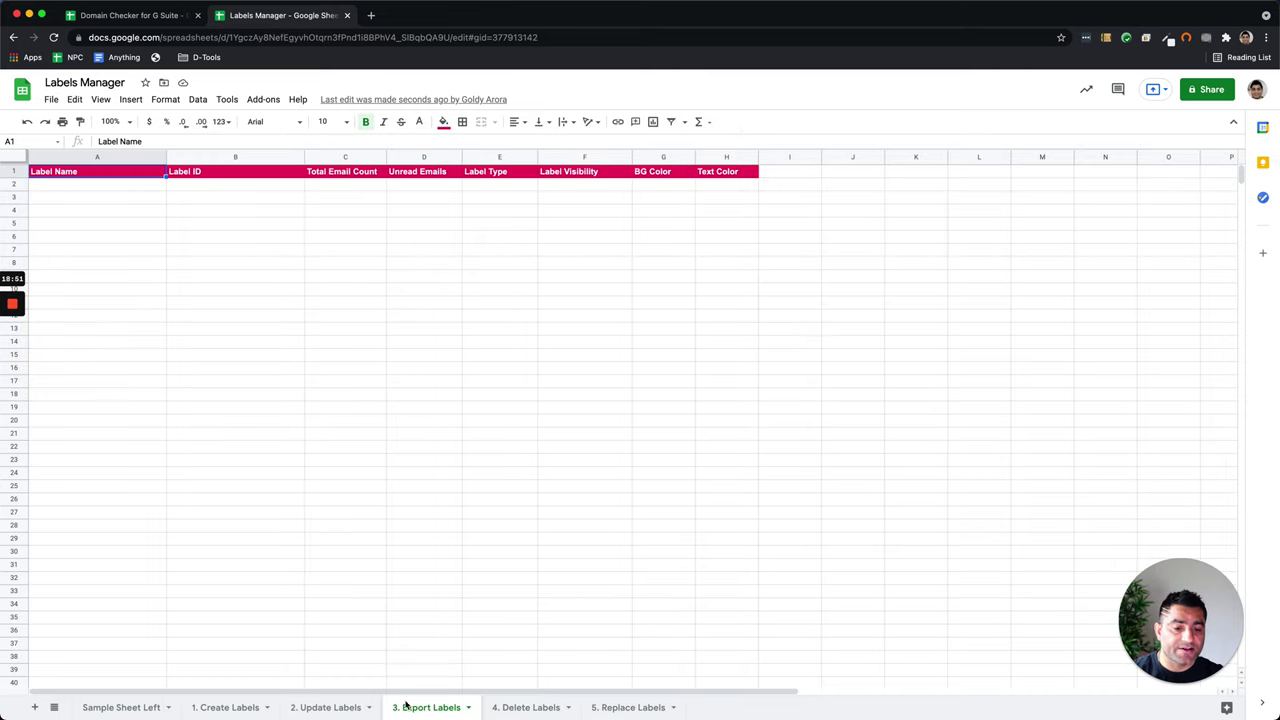
click(140, 187)
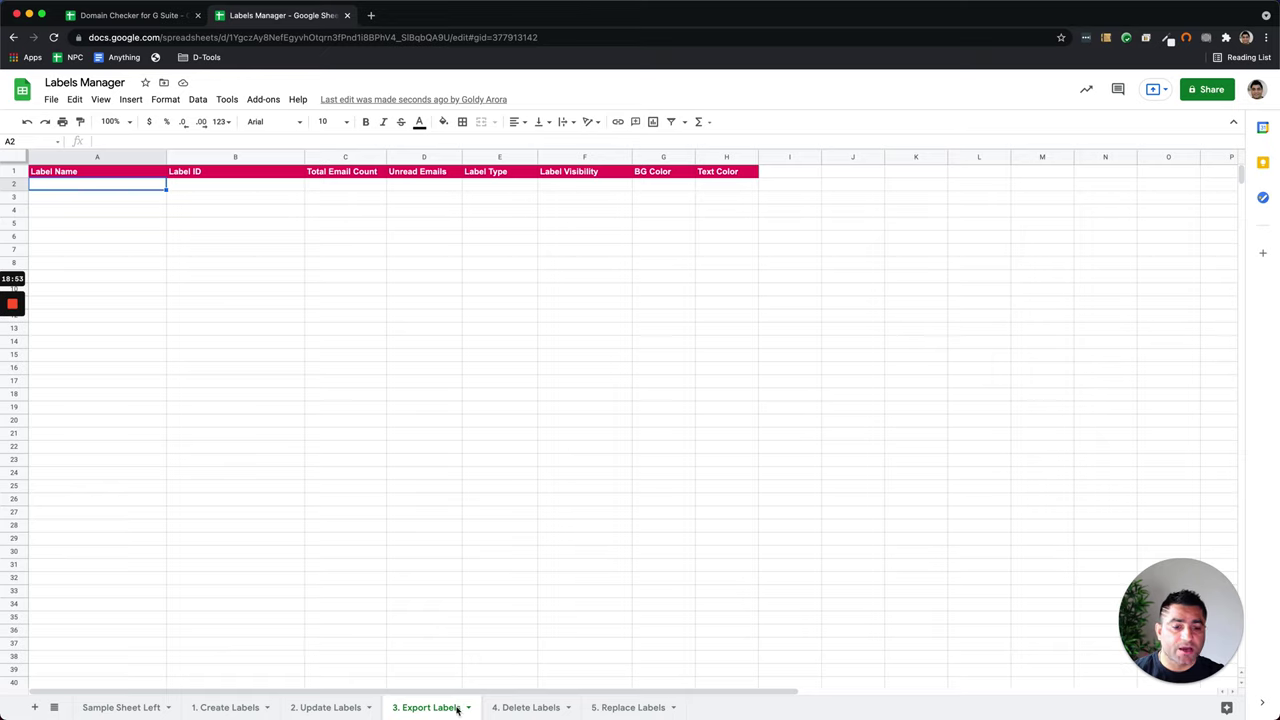
click(263, 99)
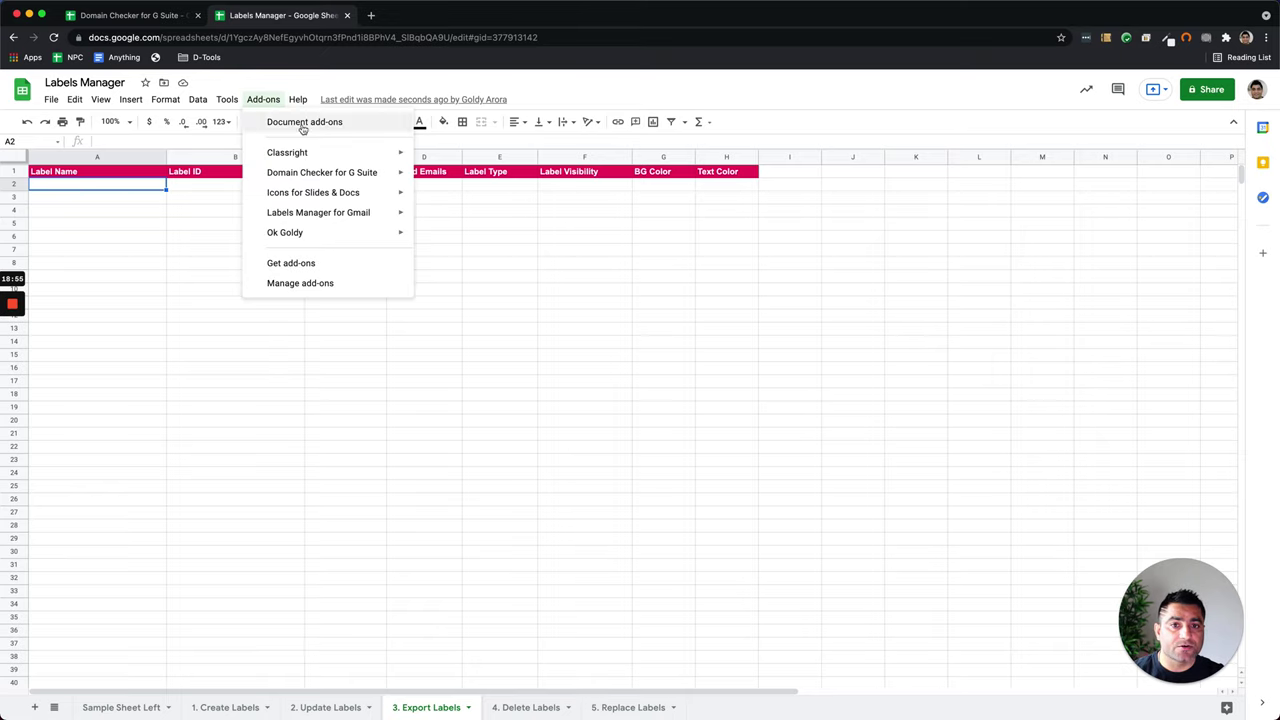
mouse_move(352, 214)
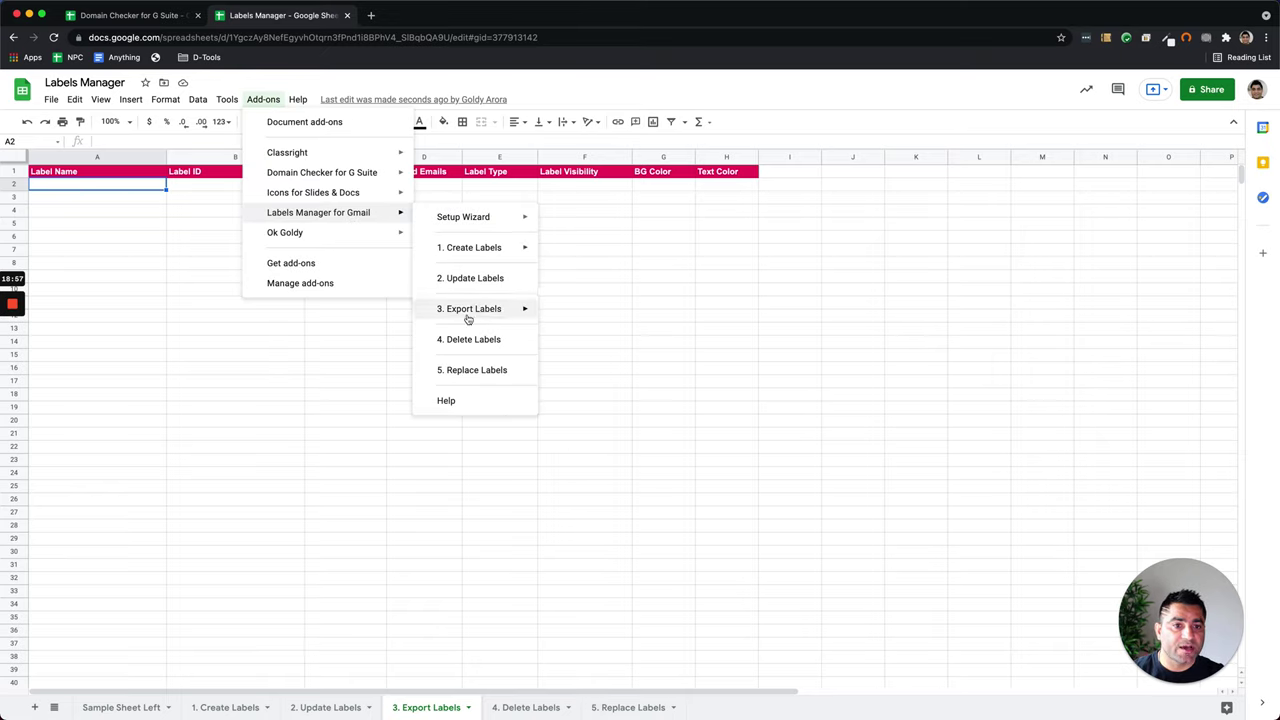
mouse_move(470, 316)
click(591, 311)
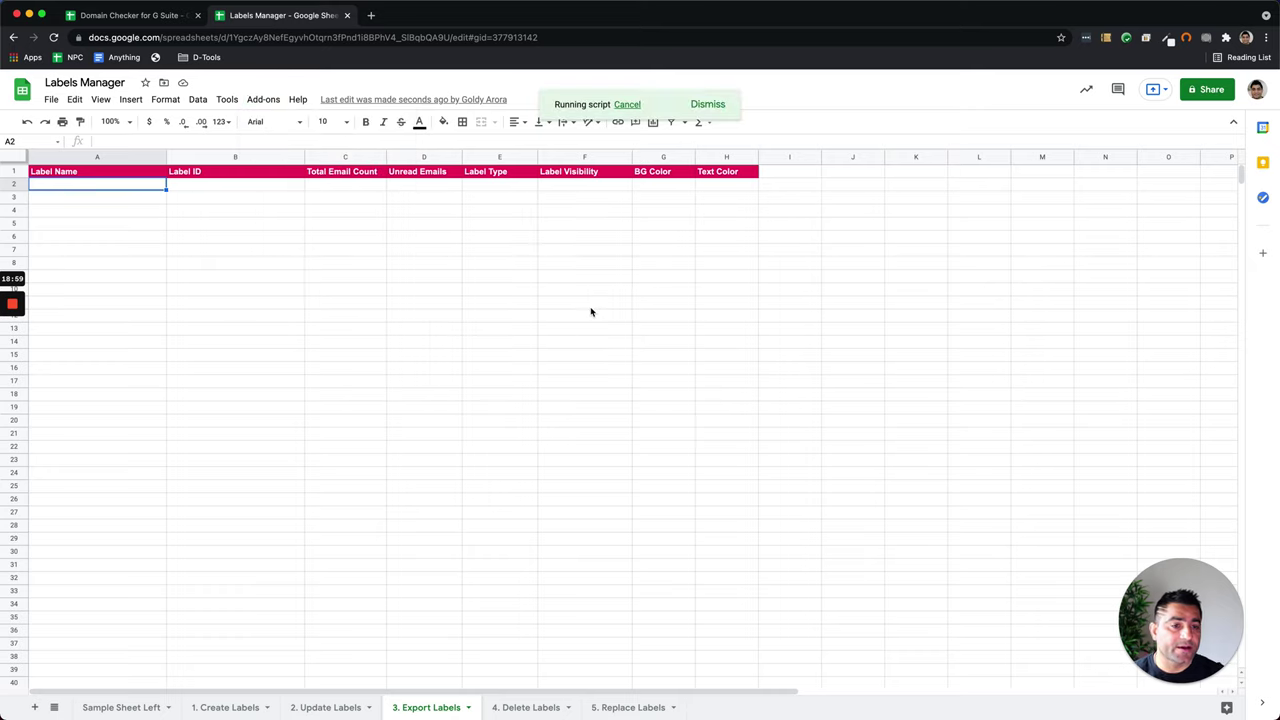